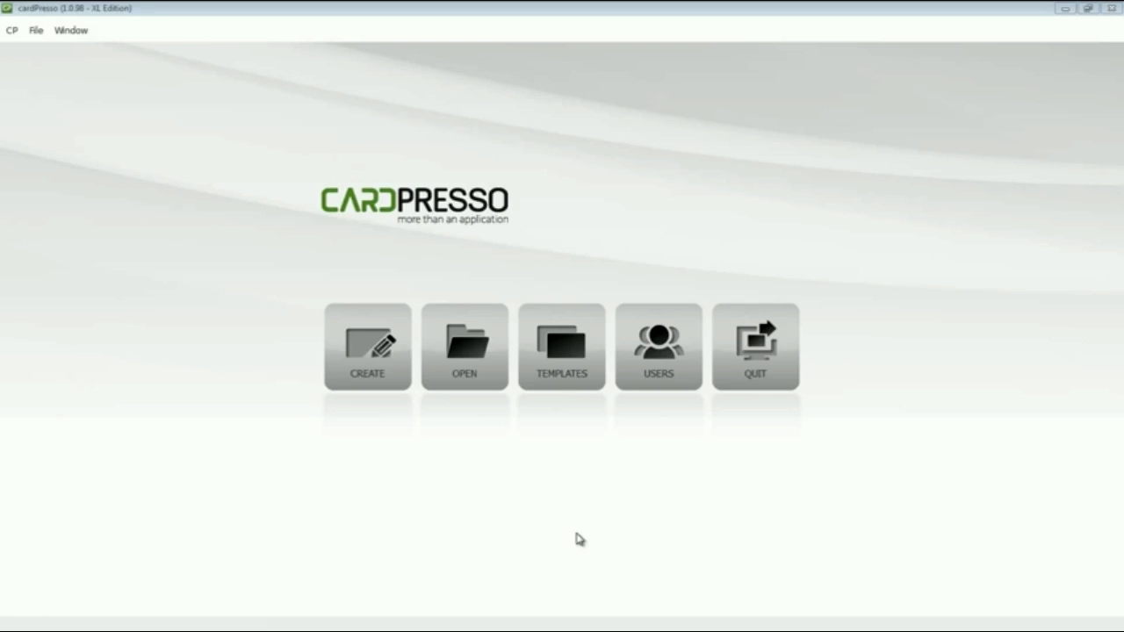
Create a new blank card design using the CR80 card size
{"action": "left_click", "coordinate": [373, 374]}
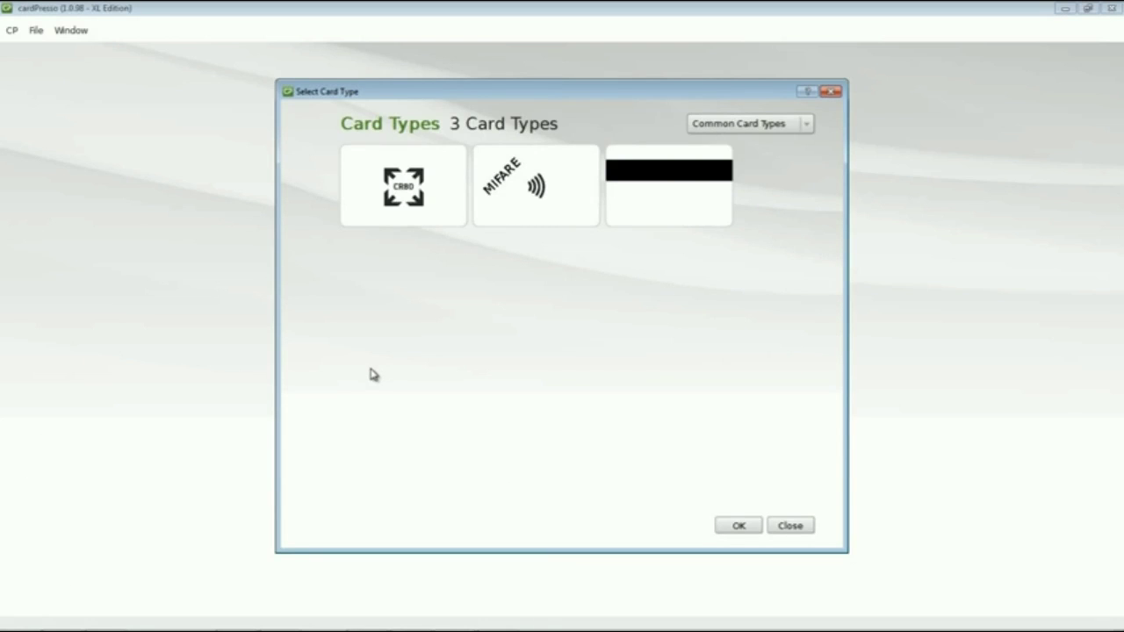
{"action": "left_click", "coordinate": [405, 216]}
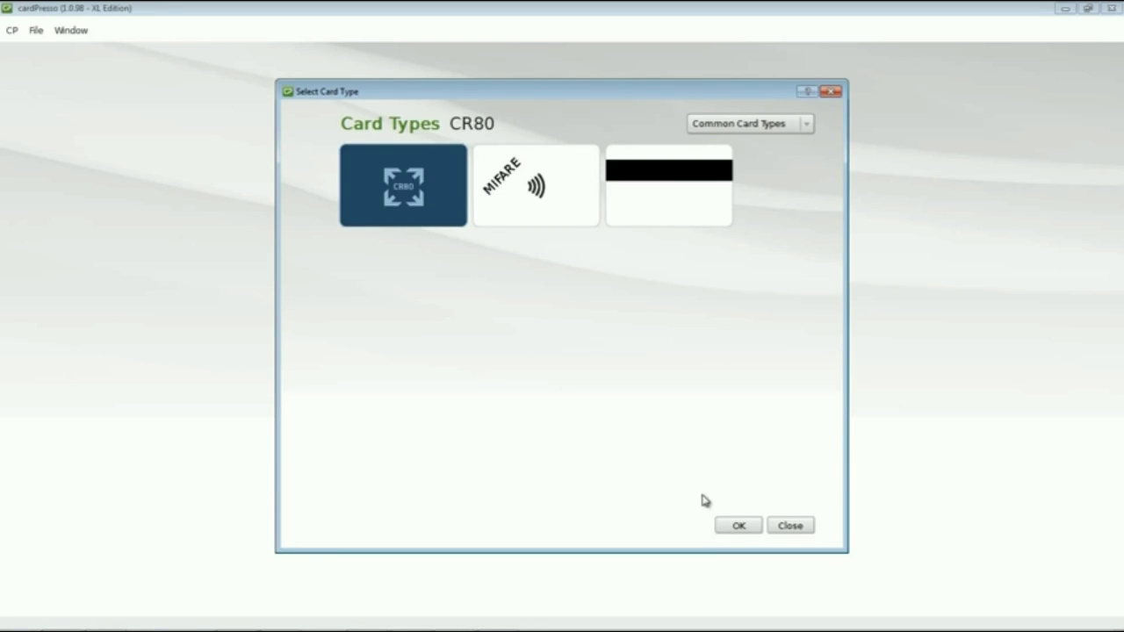
{"action": "left_click", "coordinate": [738, 525]}
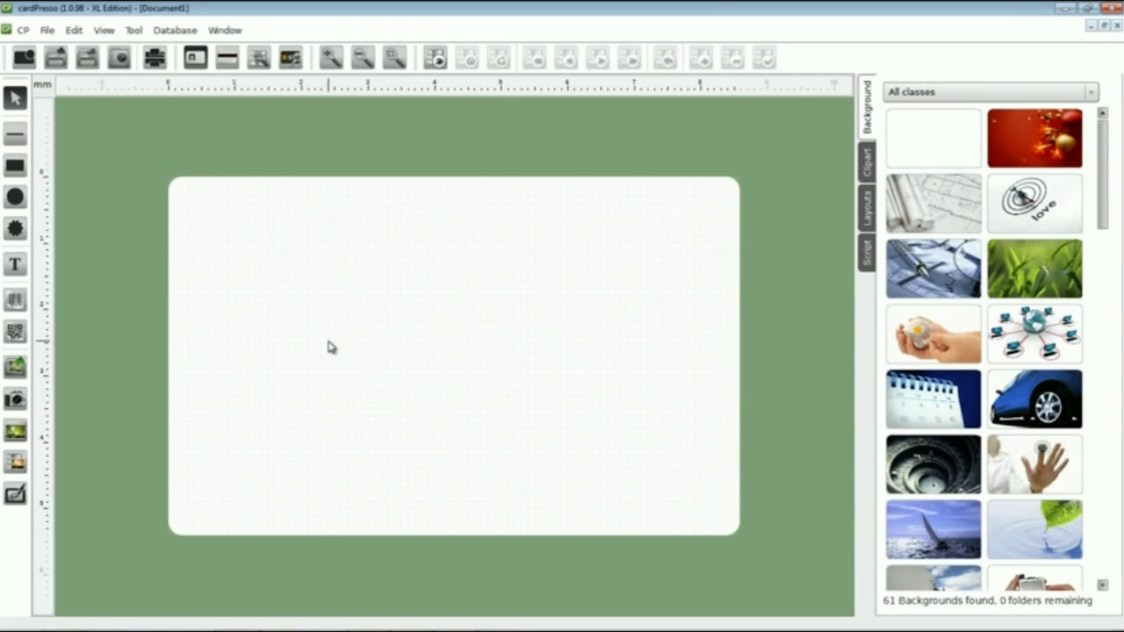
Place the Background image in a frame covering the whole card
{"action": "left_click", "coordinate": [18, 371]}
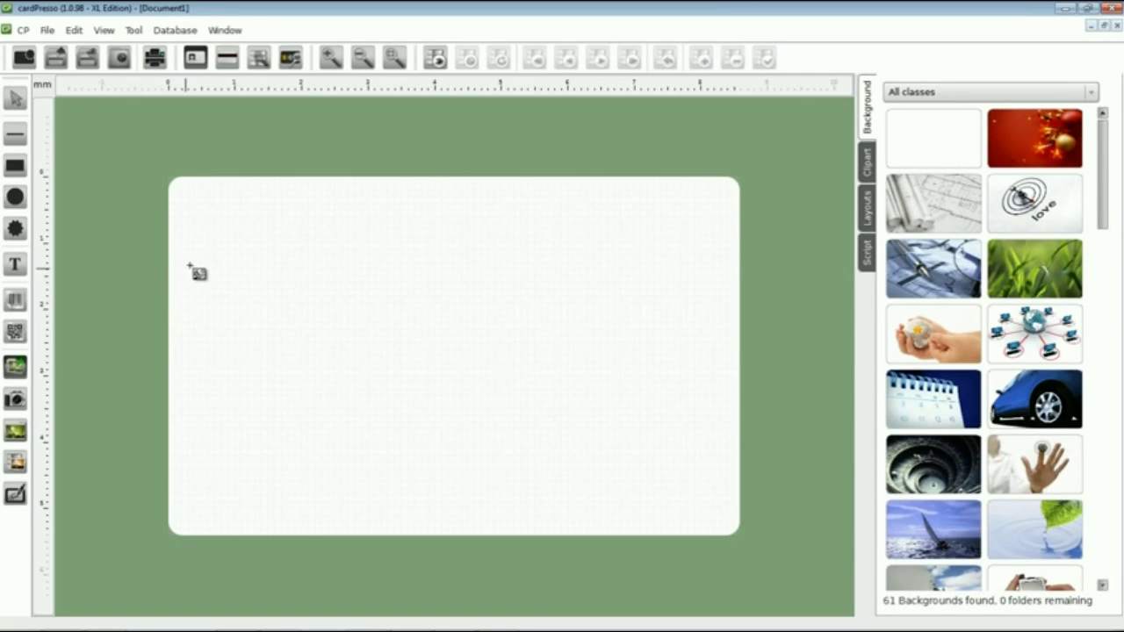
{"action": "left_click", "coordinate": [168, 176]}
{"action": "left_click_drag", "start_coordinate": [308, 289], "coordinate": [748, 554]}
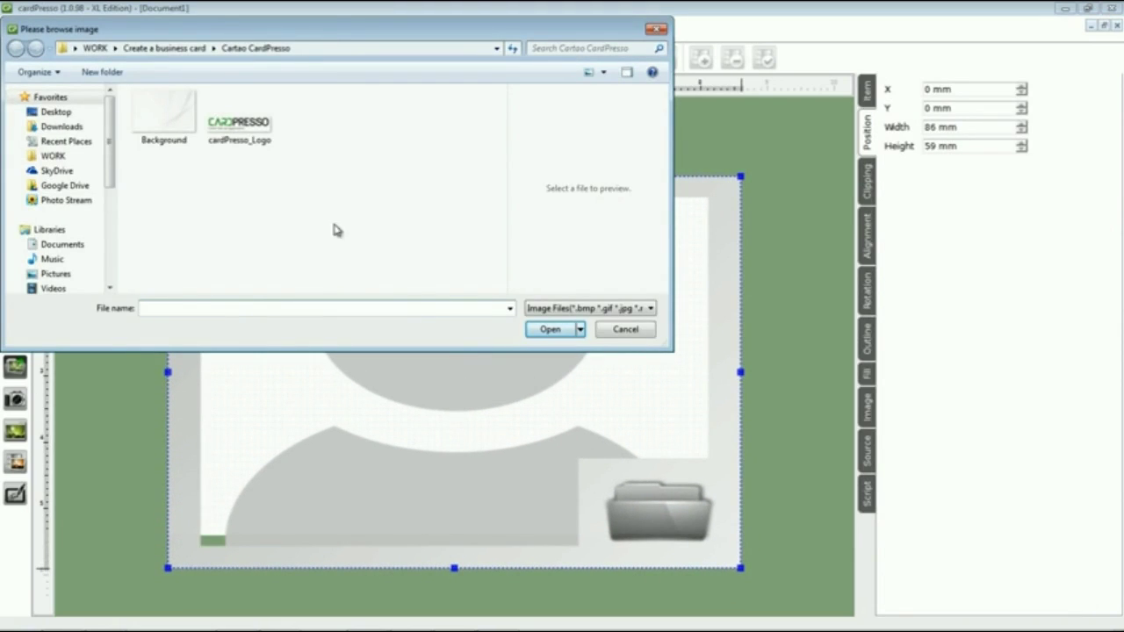
{"action": "left_click", "coordinate": [176, 128]}
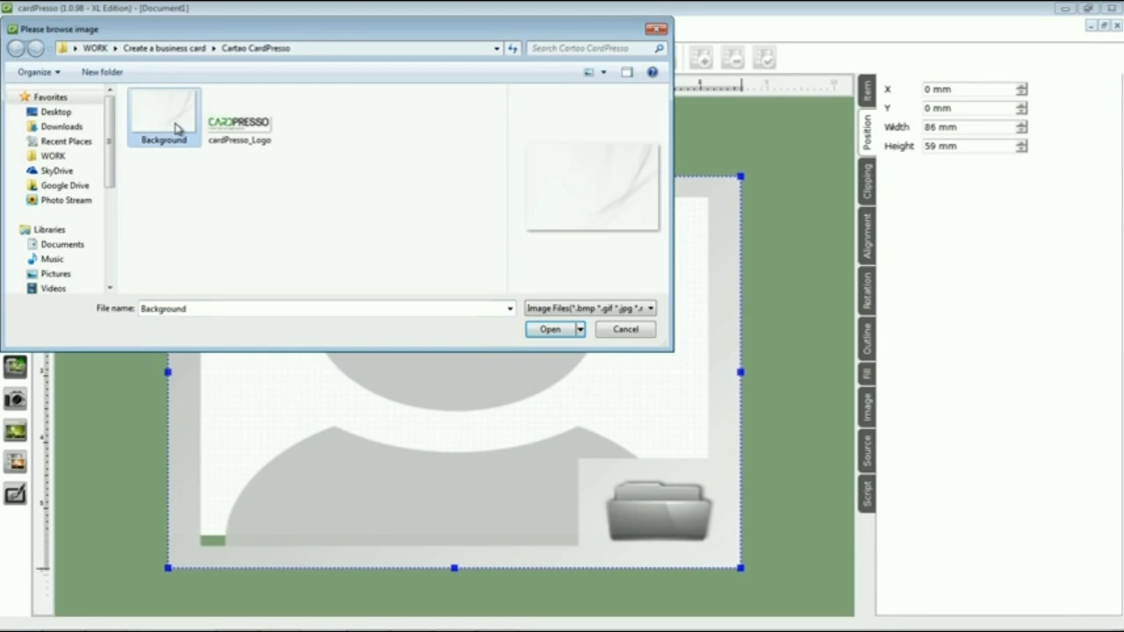
{"action": "left_click", "coordinate": [550, 331]}
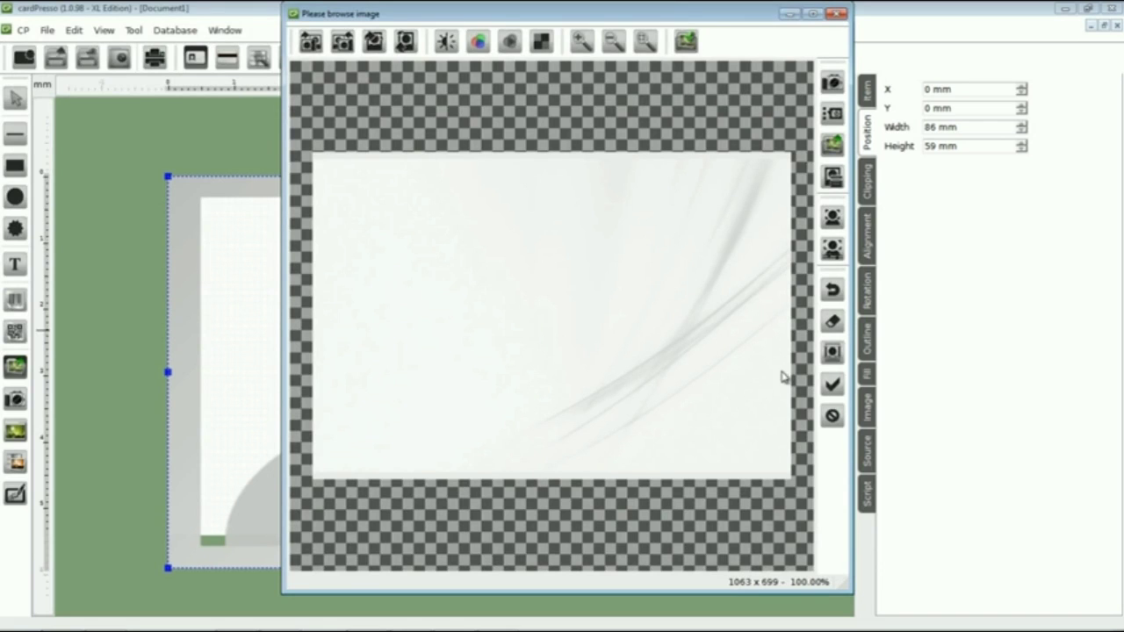
{"action": "left_click", "coordinate": [831, 384]}
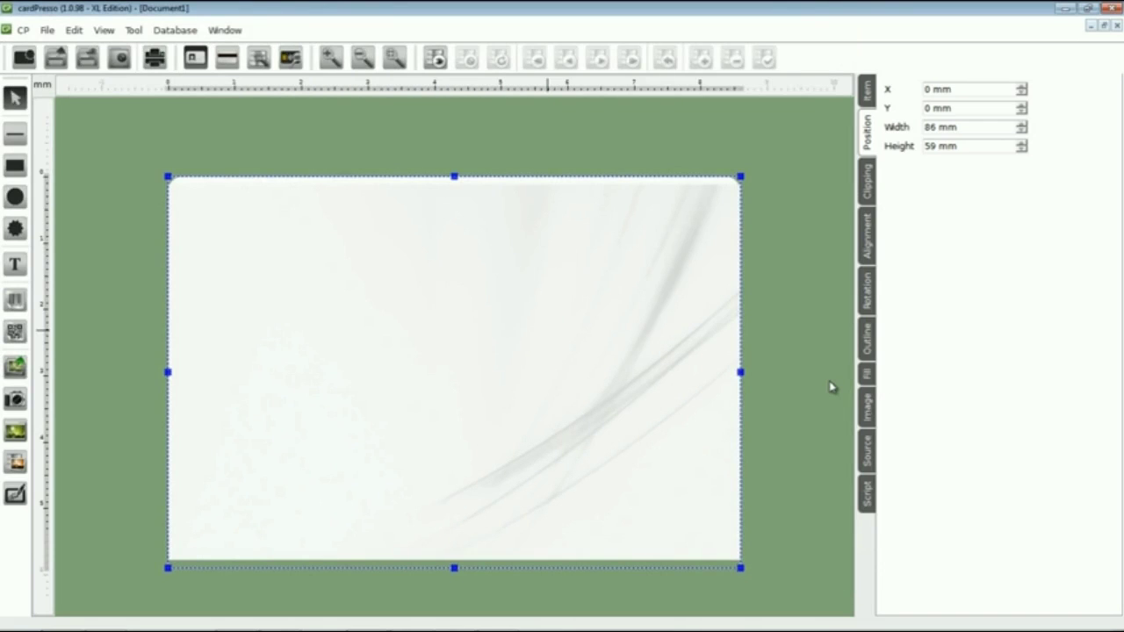
Set the card-filling swoosh image as the card's background
{"action": "right_click", "coordinate": [452, 311]}
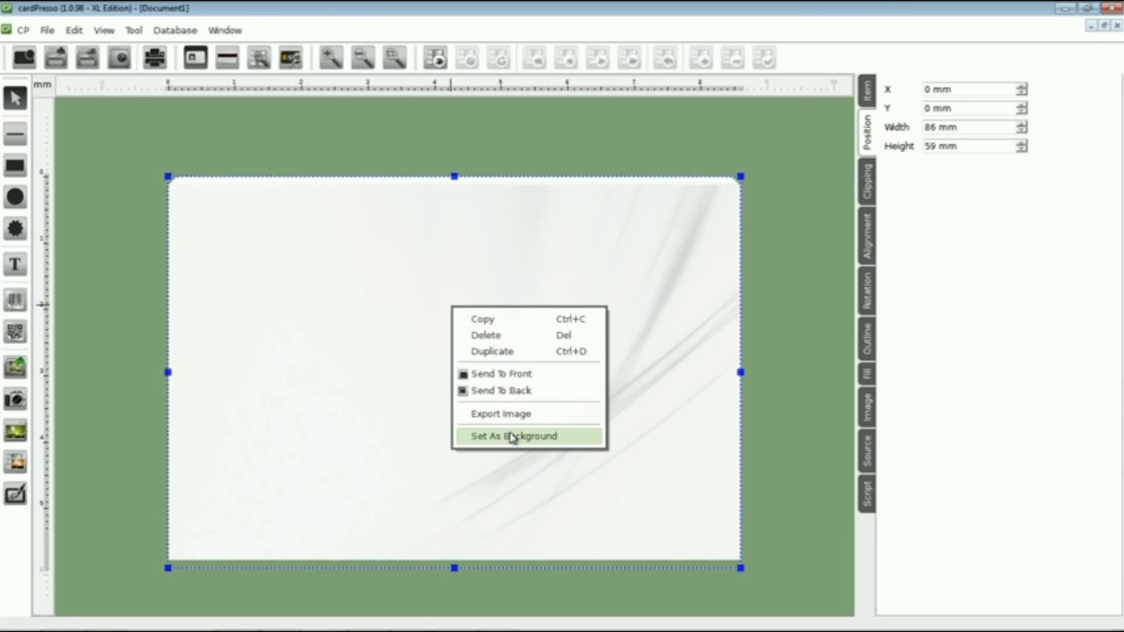
{"action": "left_click", "coordinate": [512, 436]}
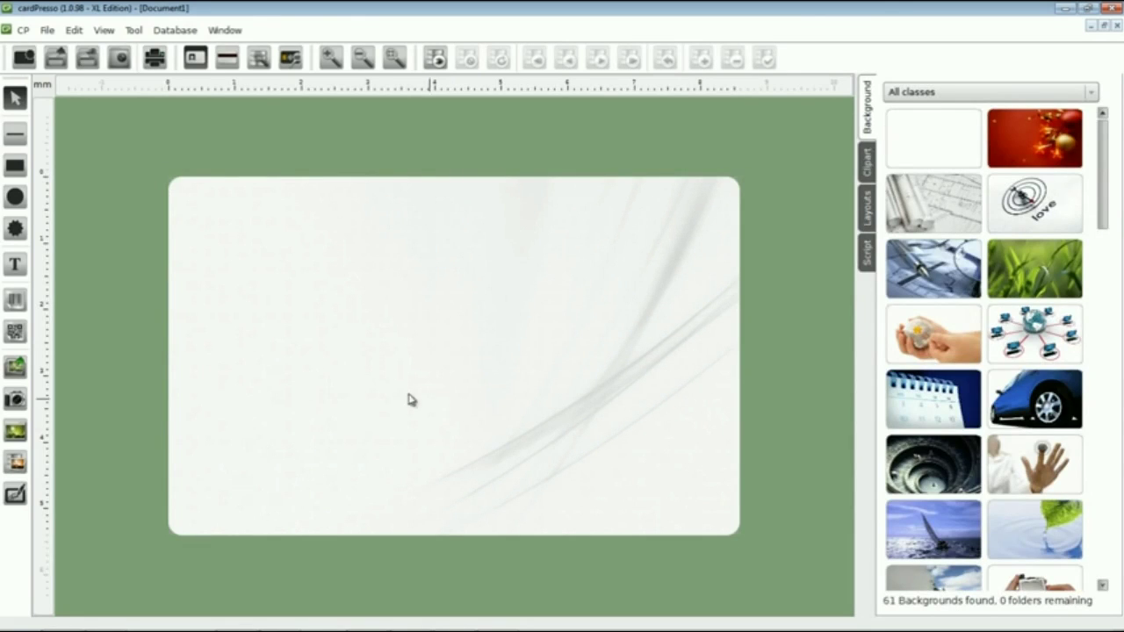
{"action": "left_click", "coordinate": [19, 372]}
Place the cardPresso_Logo image at the upper left, enlarged to about 43×20 mm
{"action": "left_click_drag", "start_coordinate": [215, 237], "coordinate": [475, 352]}
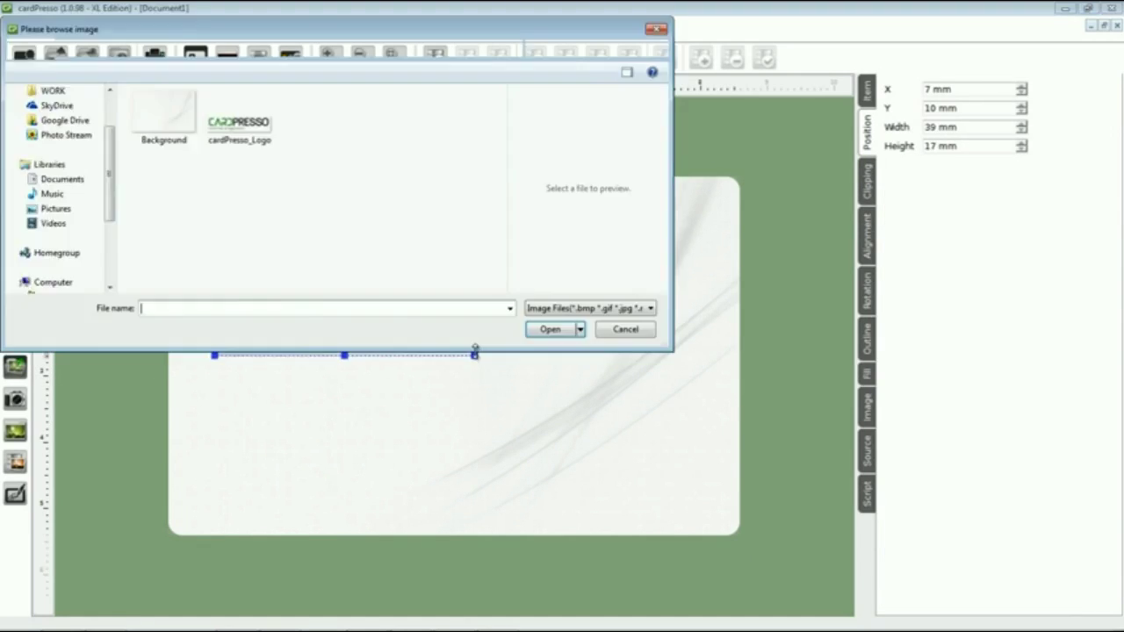
{"action": "left_click", "coordinate": [261, 142]}
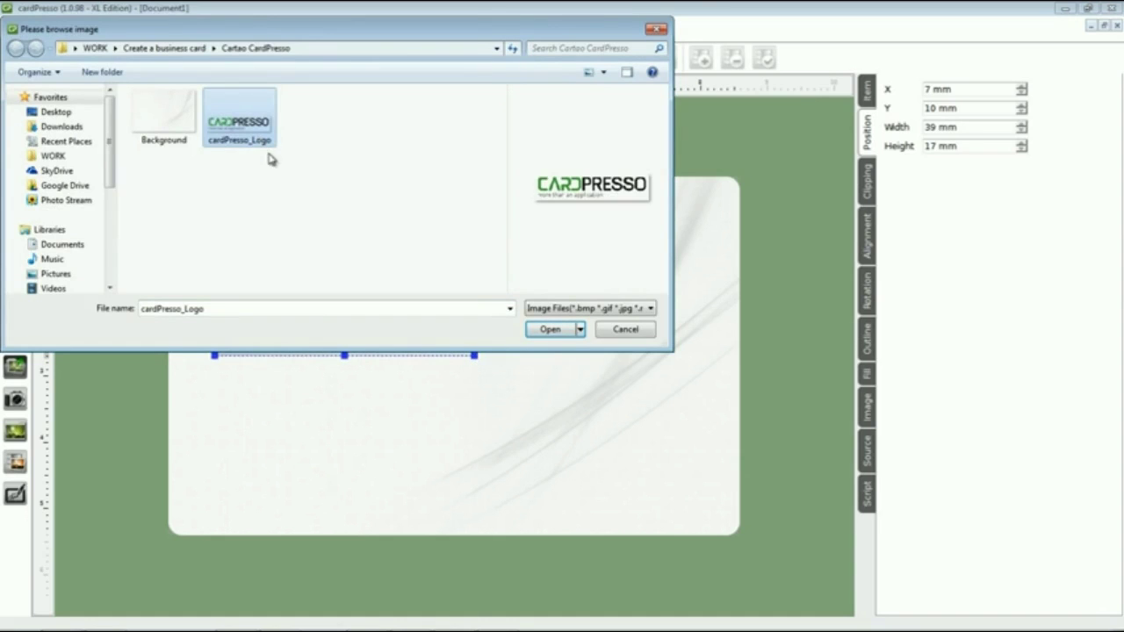
{"action": "left_click", "coordinate": [548, 331]}
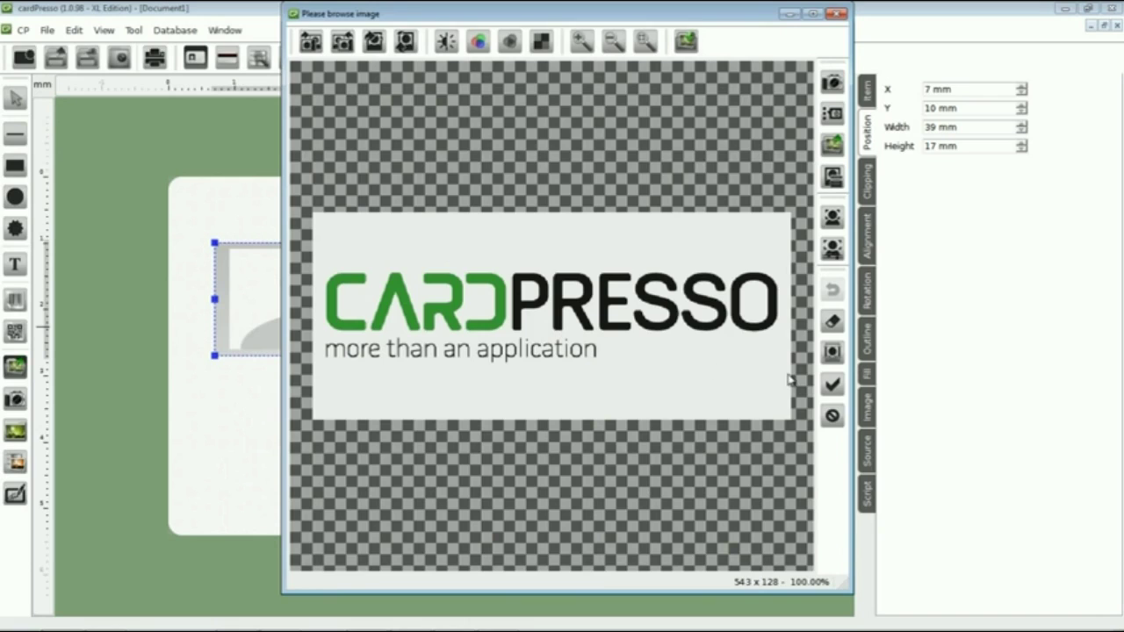
{"action": "left_click", "coordinate": [832, 385]}
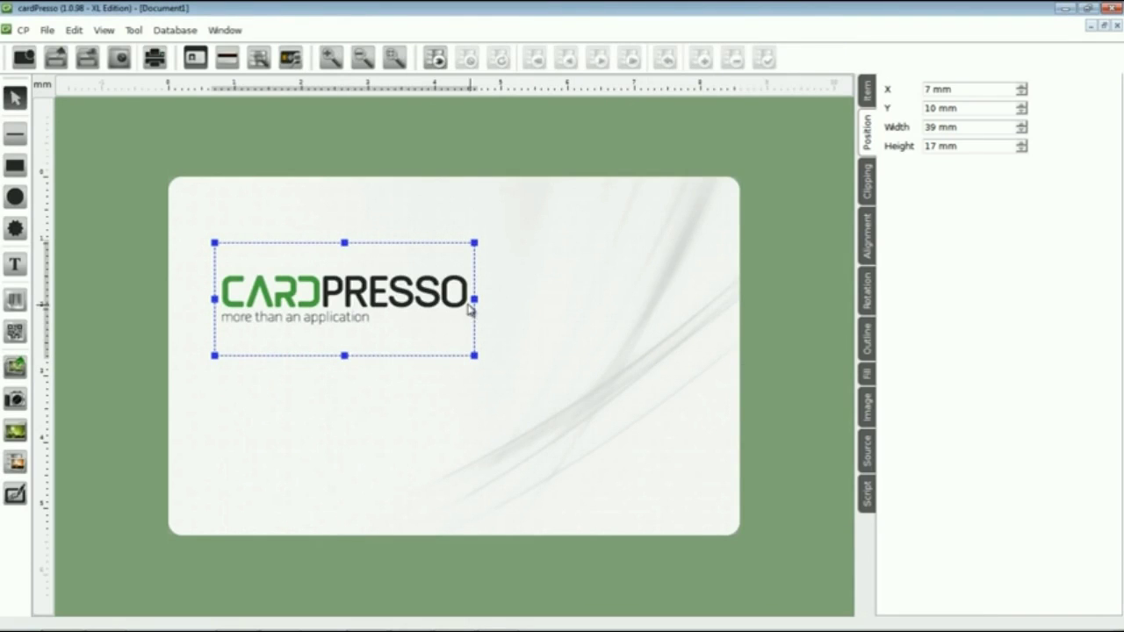
{"action": "left_click_drag", "start_coordinate": [358, 285], "coordinate": [354, 265]}
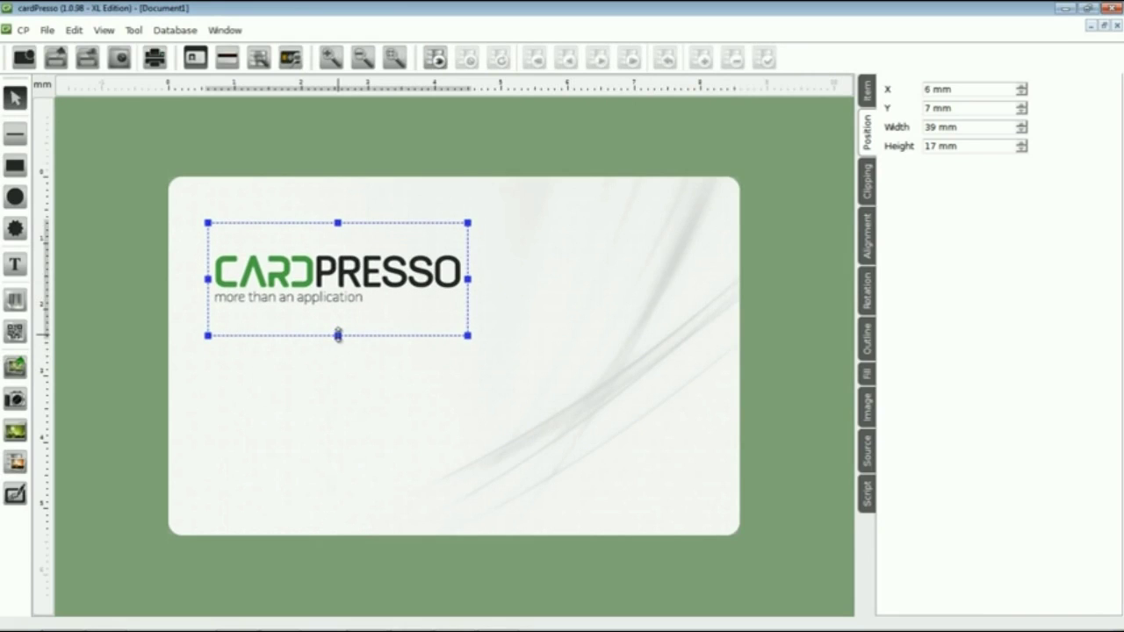
{"action": "left_click_drag", "start_coordinate": [338, 334], "coordinate": [351, 363]}
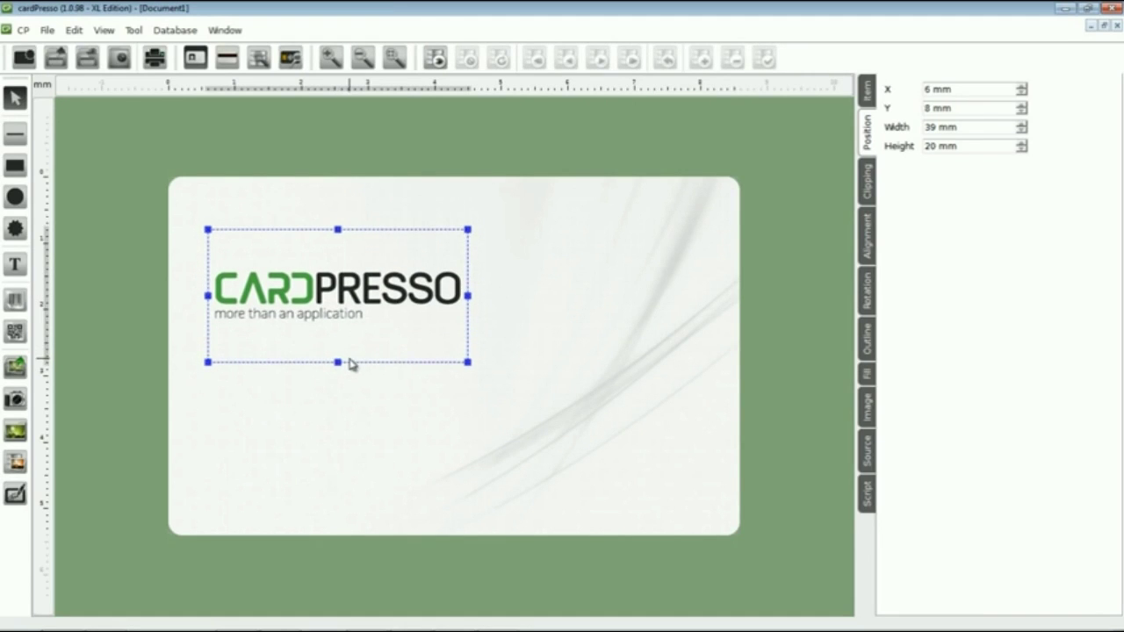
{"action": "left_click_drag", "start_coordinate": [471, 296], "coordinate": [503, 297]}
{"action": "left_click", "coordinate": [404, 384]}
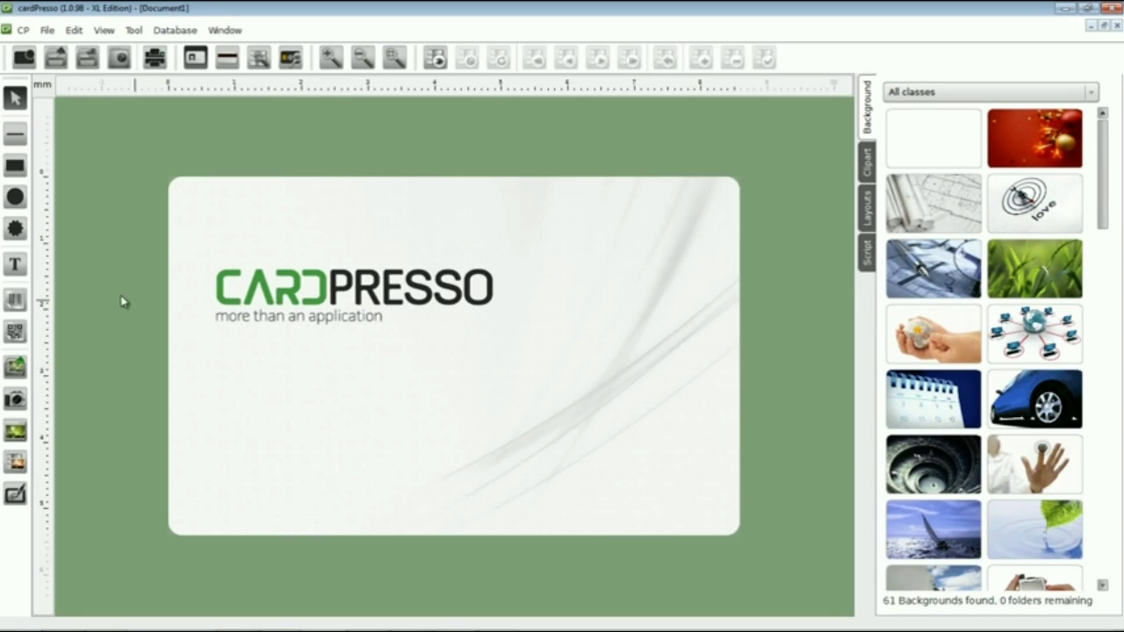
Add a text box below the logo containing the cardholder's full name
{"action": "left_click", "coordinate": [19, 276]}
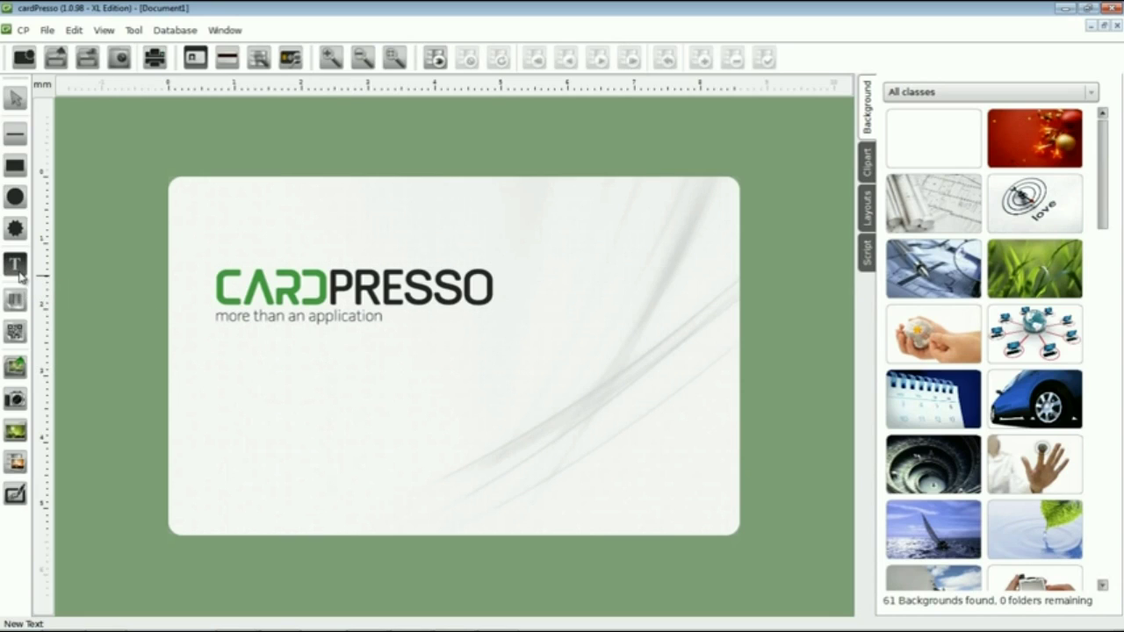
{"action": "left_click", "coordinate": [226, 374]}
{"action": "left_click_drag", "start_coordinate": [228, 375], "coordinate": [389, 402]}
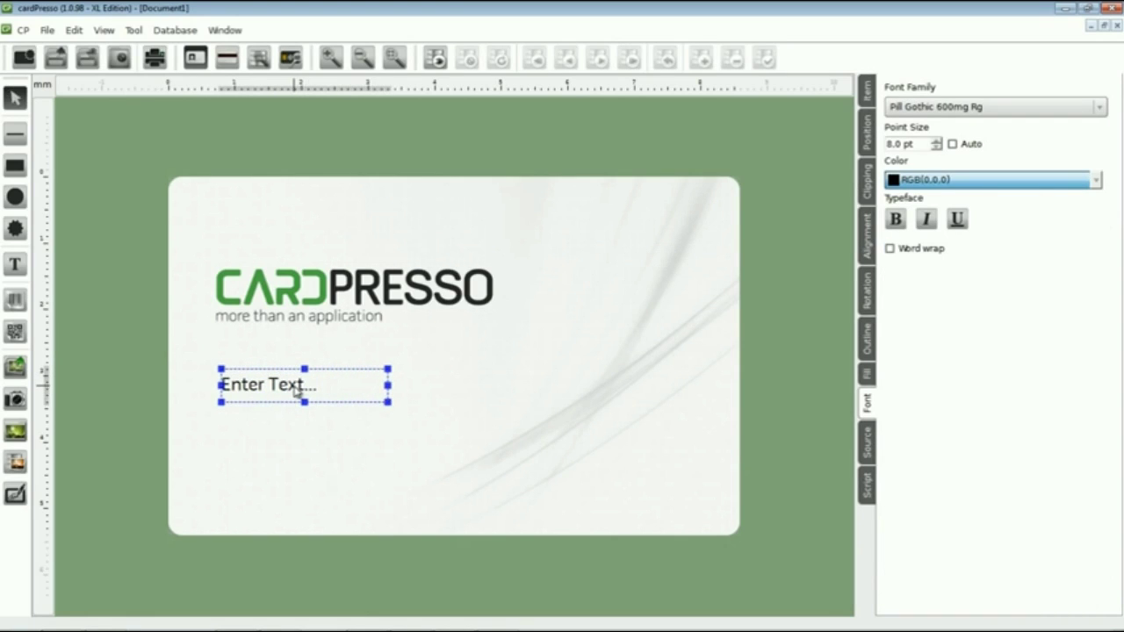
{"action": "double_click", "coordinate": [296, 391]}
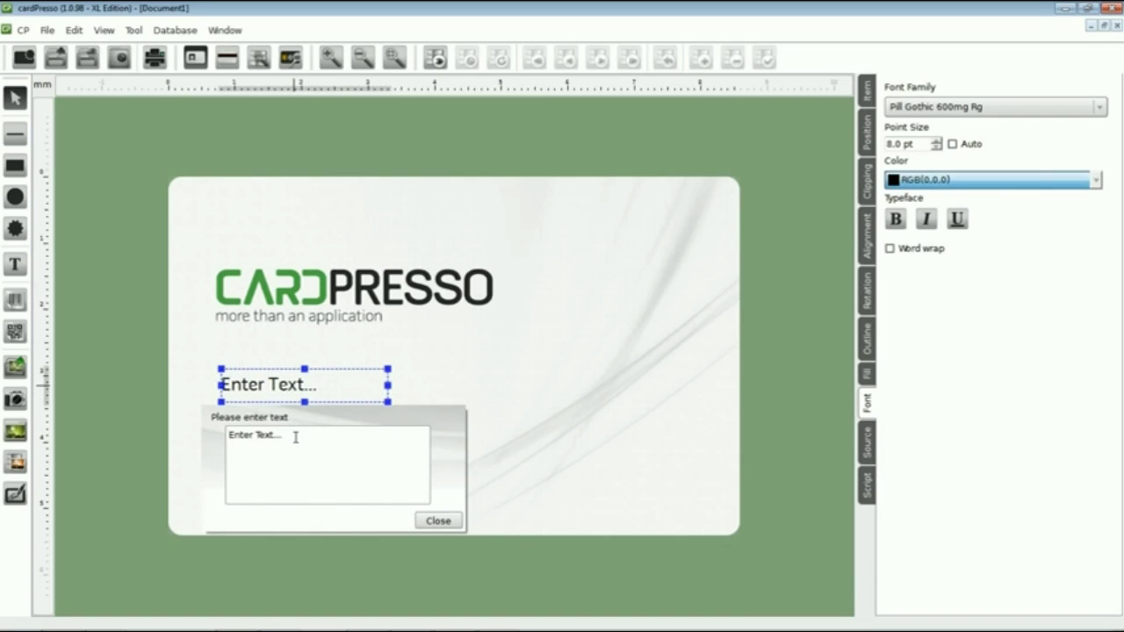
{"action": "left_click_drag", "start_coordinate": [295, 438], "coordinate": [210, 439]}
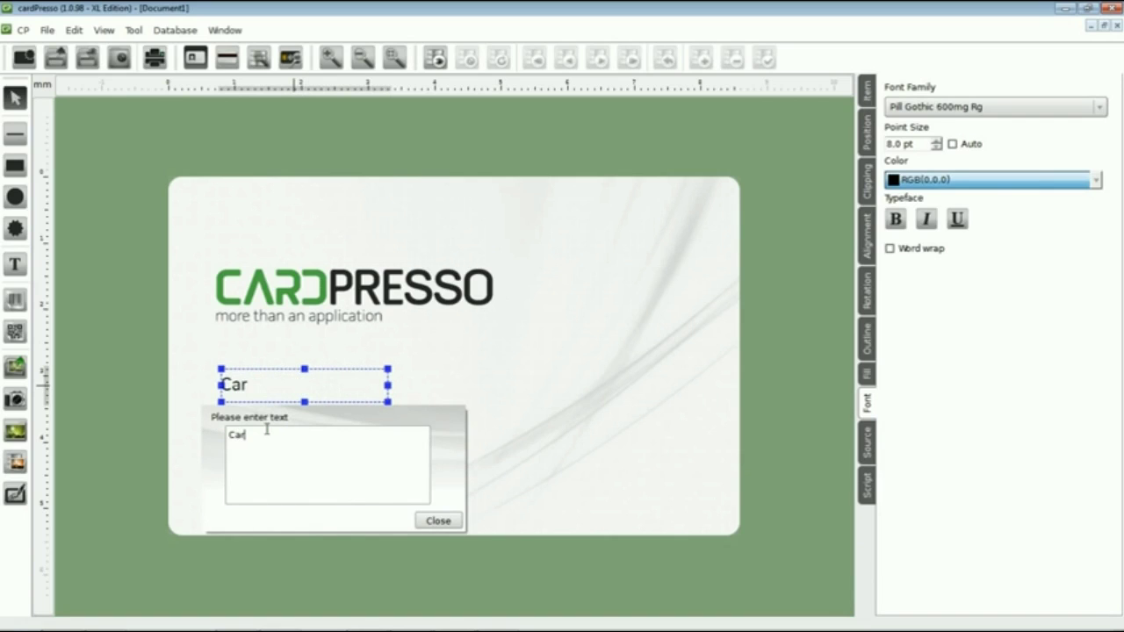
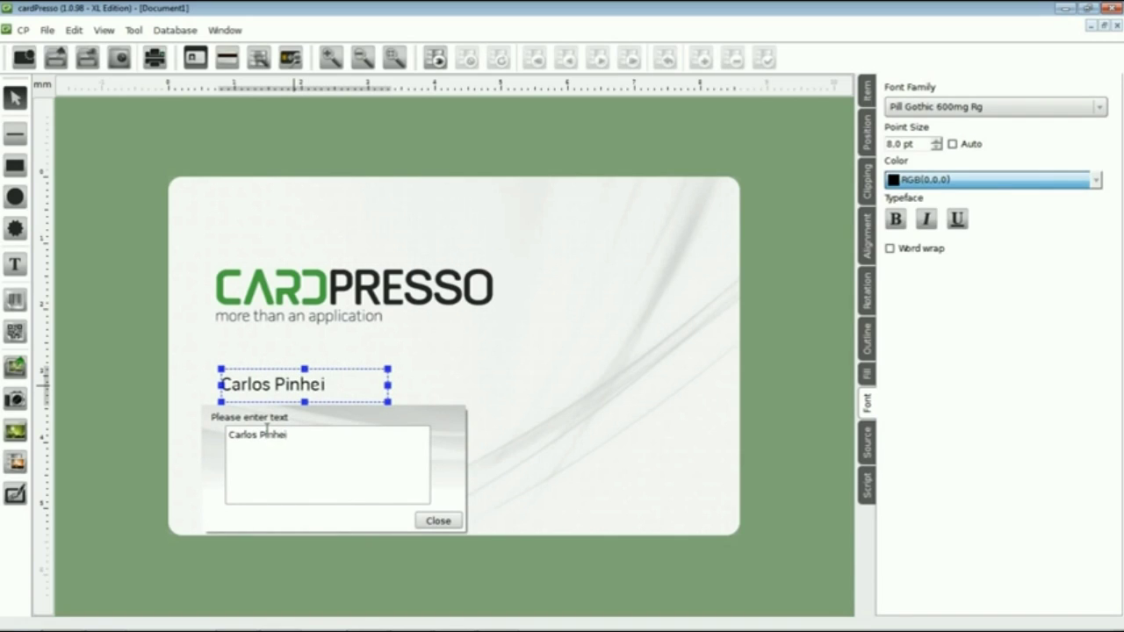
{"action": "left_click", "coordinate": [437, 520]}
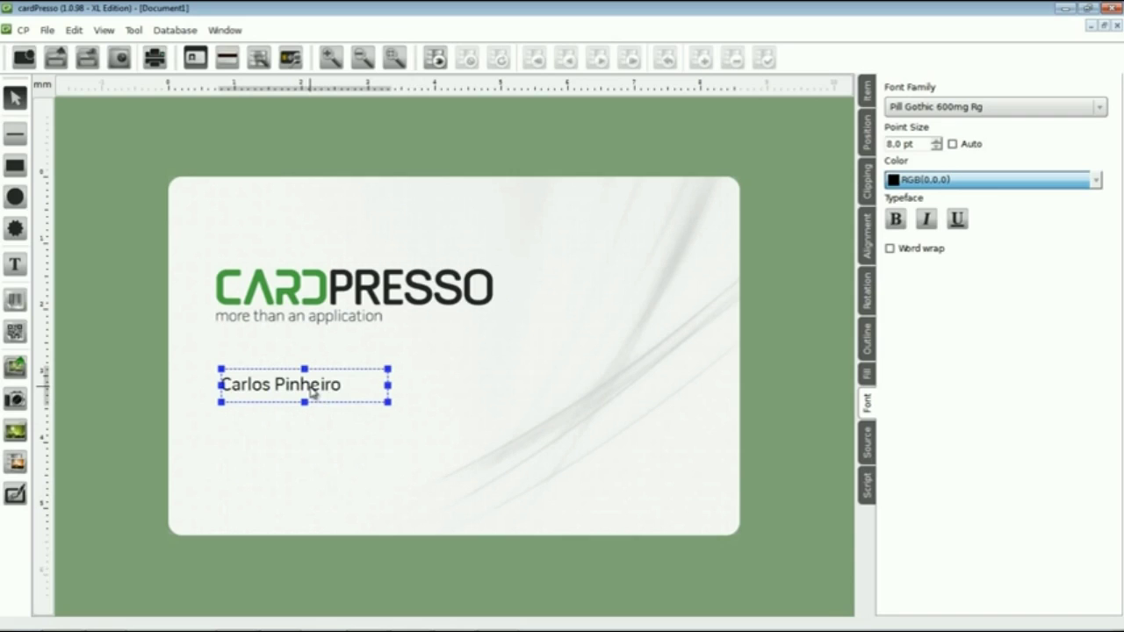
Position the name at 8 × 32 mm and trim its box to 24 × 4 mm
{"action": "left_click_drag", "start_coordinate": [312, 392], "coordinate": [326, 392]}
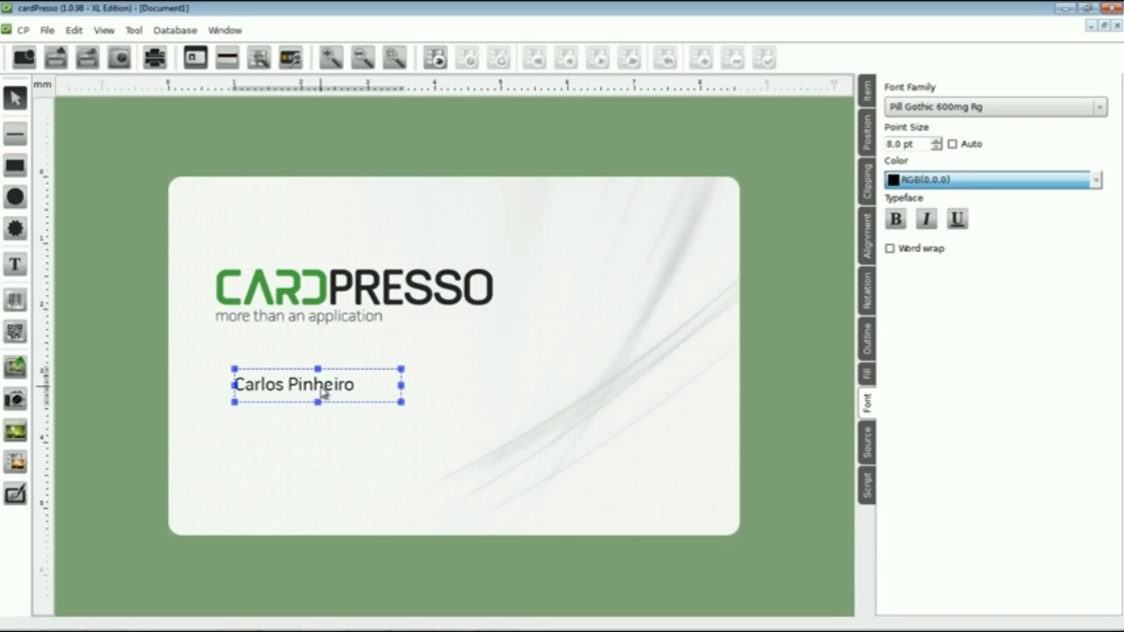
{"action": "left_click", "coordinate": [866, 131]}
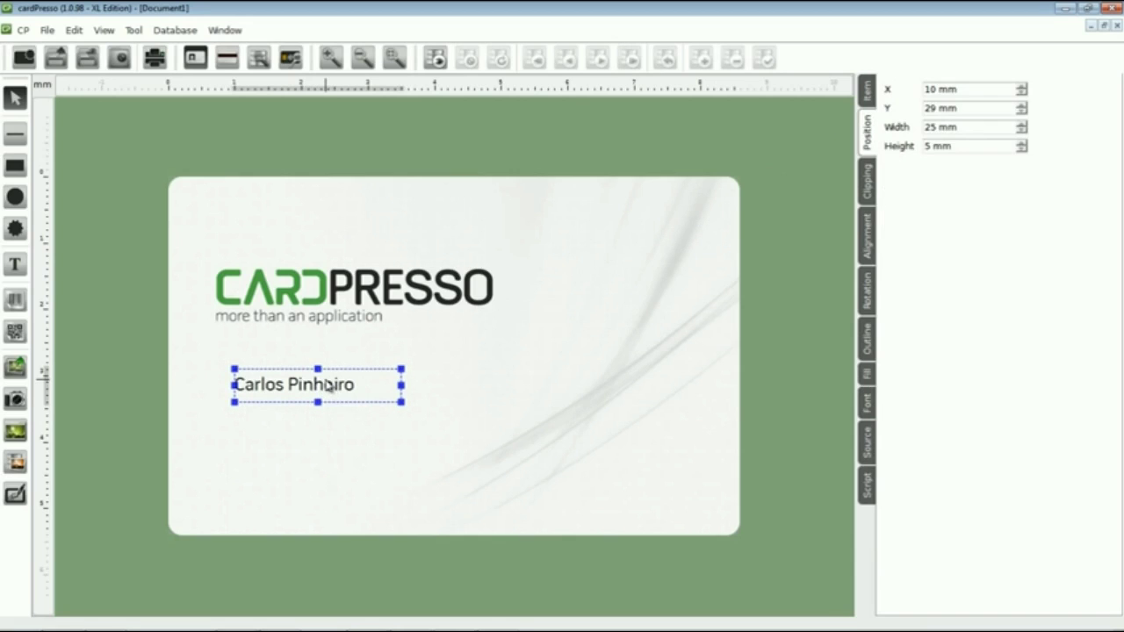
{"action": "left_click_drag", "start_coordinate": [327, 385], "coordinate": [309, 411]}
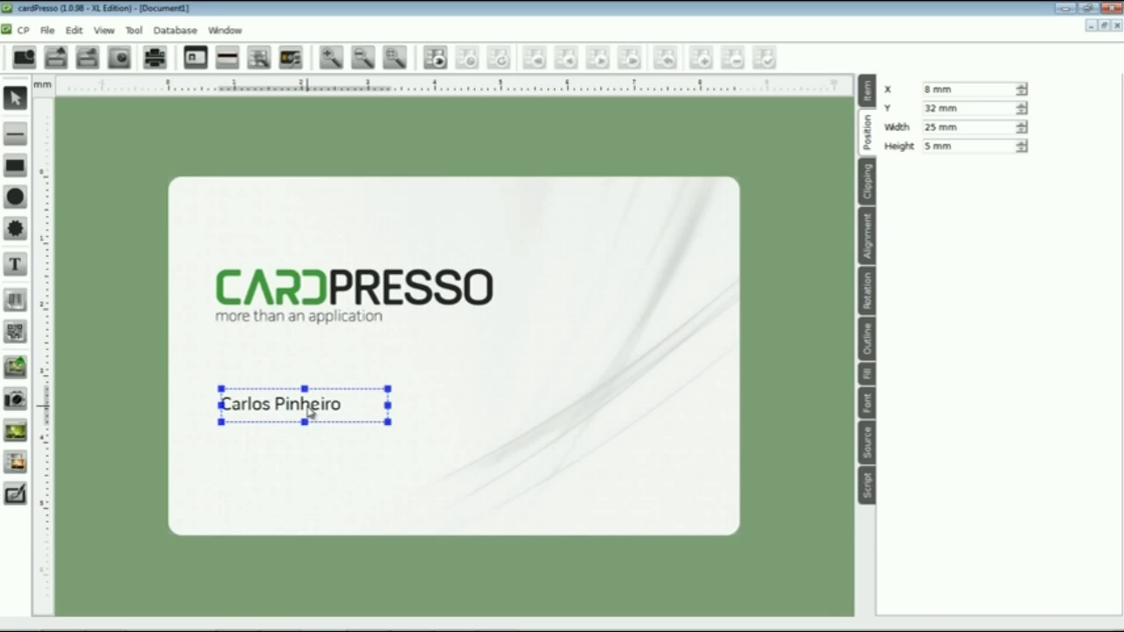
{"action": "left_click_drag", "start_coordinate": [388, 405], "coordinate": [378, 406]}
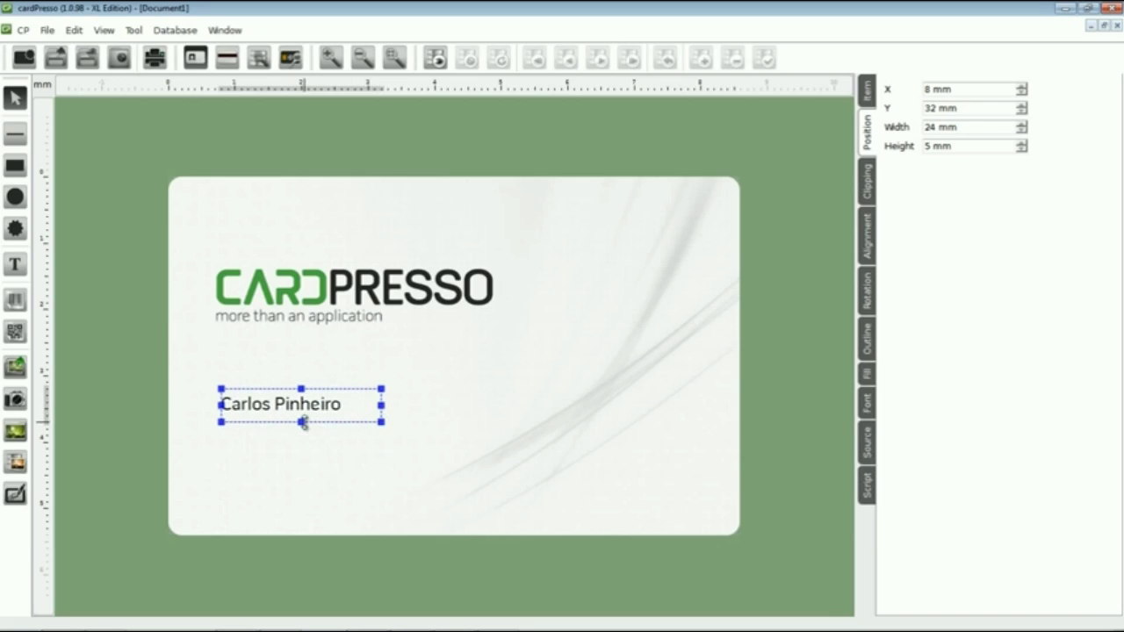
{"action": "left_click_drag", "start_coordinate": [303, 424], "coordinate": [303, 420]}
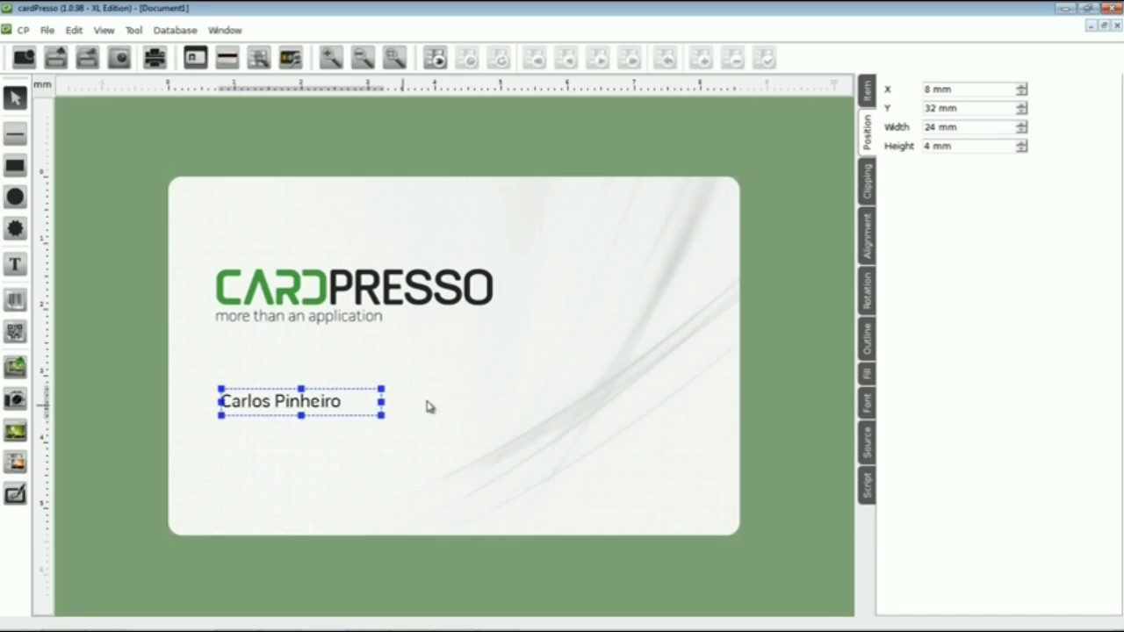
Make the name text bold
{"action": "left_click", "coordinate": [866, 405]}
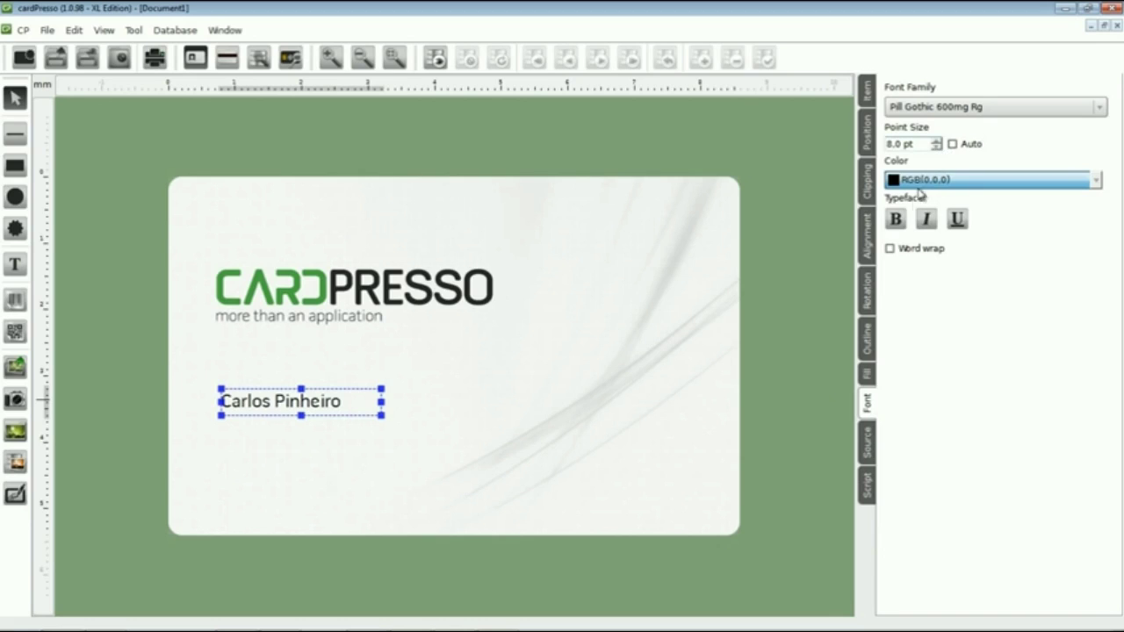
{"action": "left_click", "coordinate": [895, 220]}
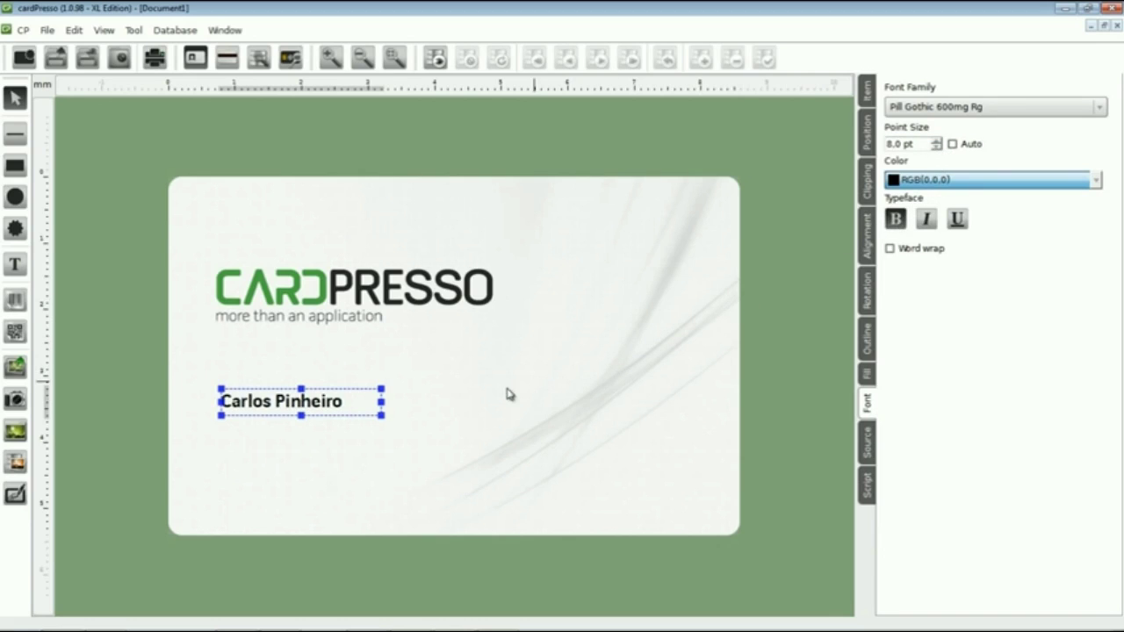
{"action": "left_click", "coordinate": [370, 435]}
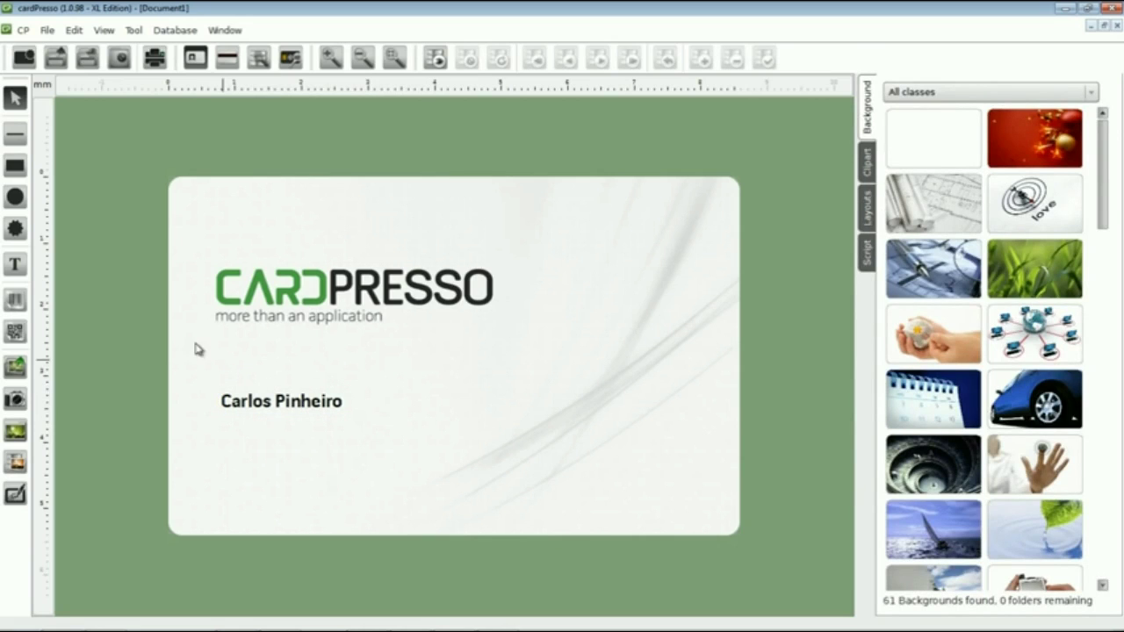
{"action": "left_click", "coordinate": [19, 272]}
Add a text box under the name reading 'Technical Support'
{"action": "left_click_drag", "start_coordinate": [218, 429], "coordinate": [402, 463]}
{"action": "double_click", "coordinate": [301, 454]}
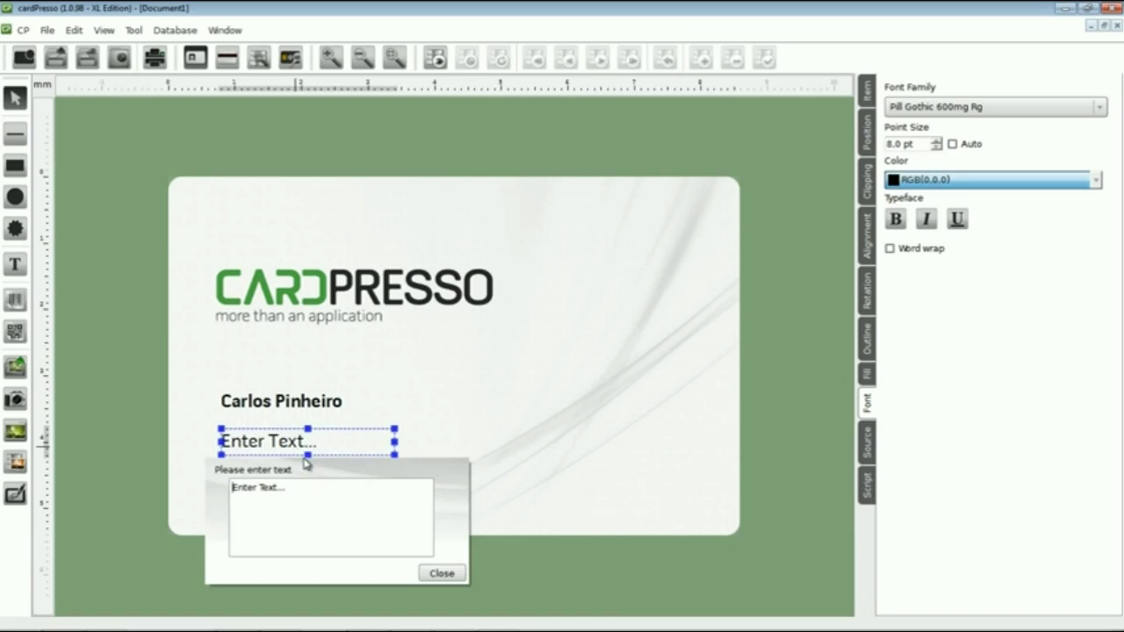
{"action": "left_click_drag", "start_coordinate": [299, 488], "coordinate": [192, 477]}
{"action": "type", "text": "T"}
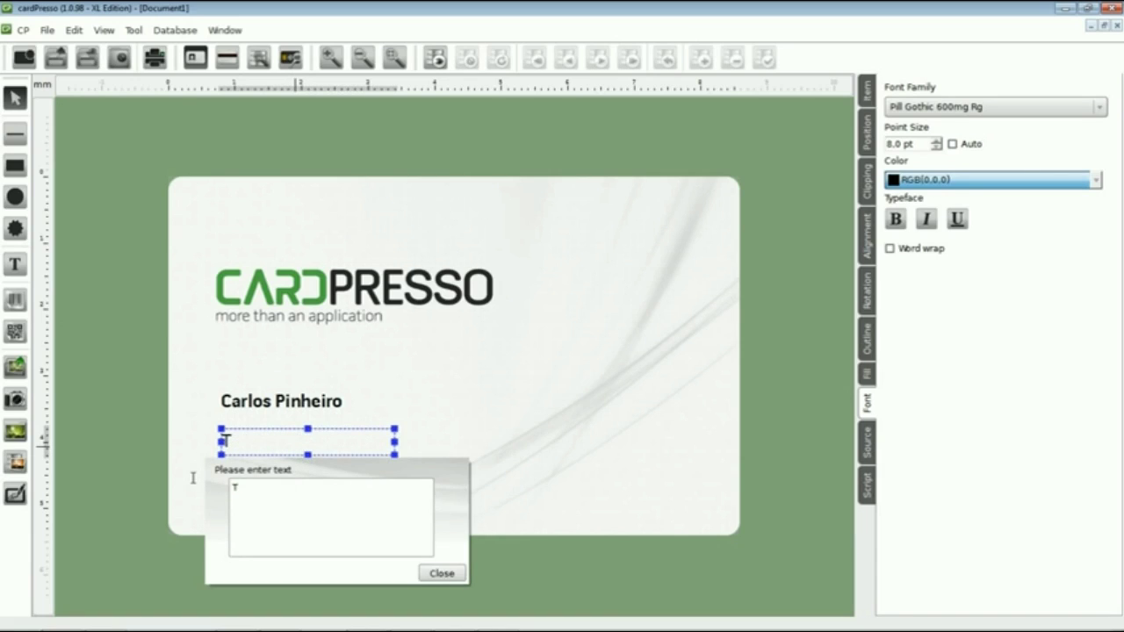
{"action": "type", "text": "echnical Support"}
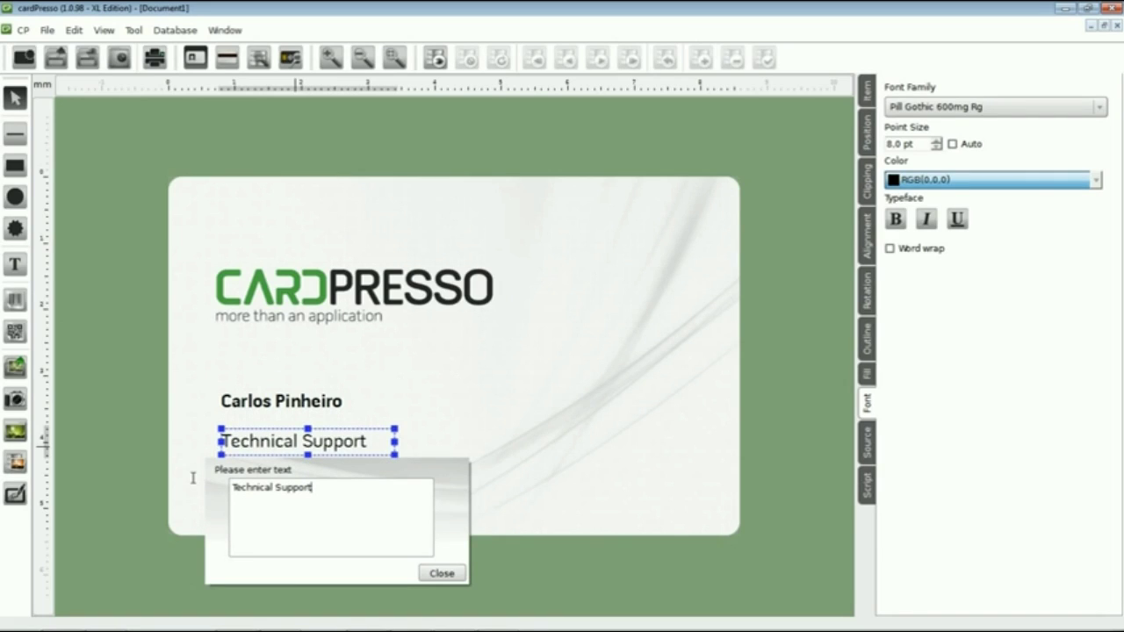
{"action": "left_click", "coordinate": [426, 573]}
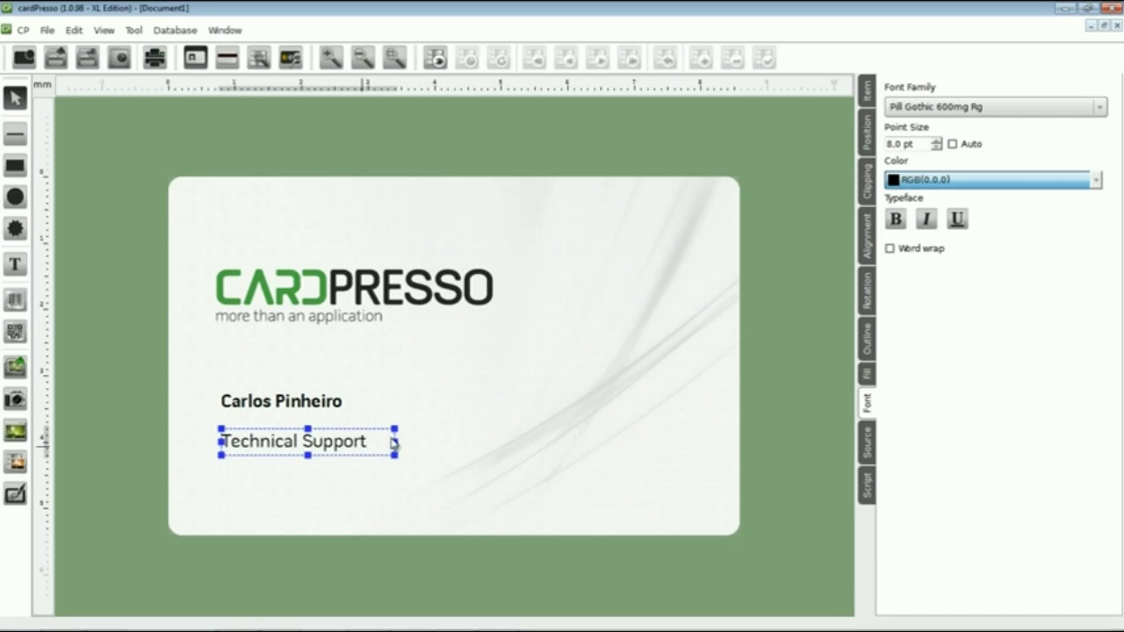
Set 'Technical Support' to 7 pt, move it to Y 35 mm, and narrow its box to 22 mm
{"action": "left_click", "coordinate": [935, 148]}
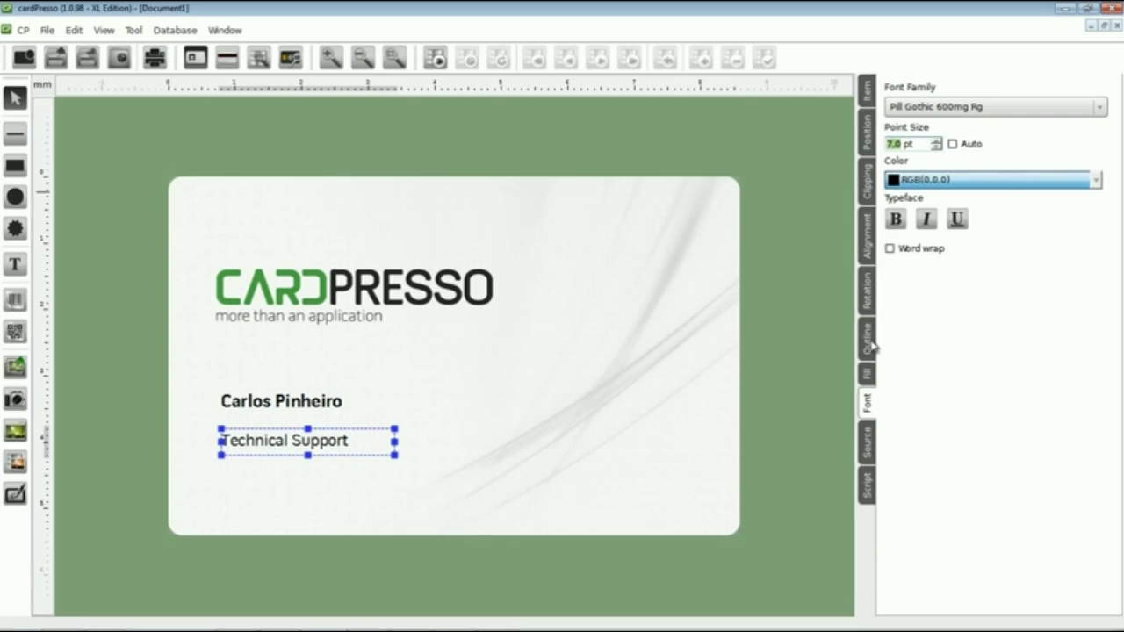
{"action": "left_click", "coordinate": [867, 136]}
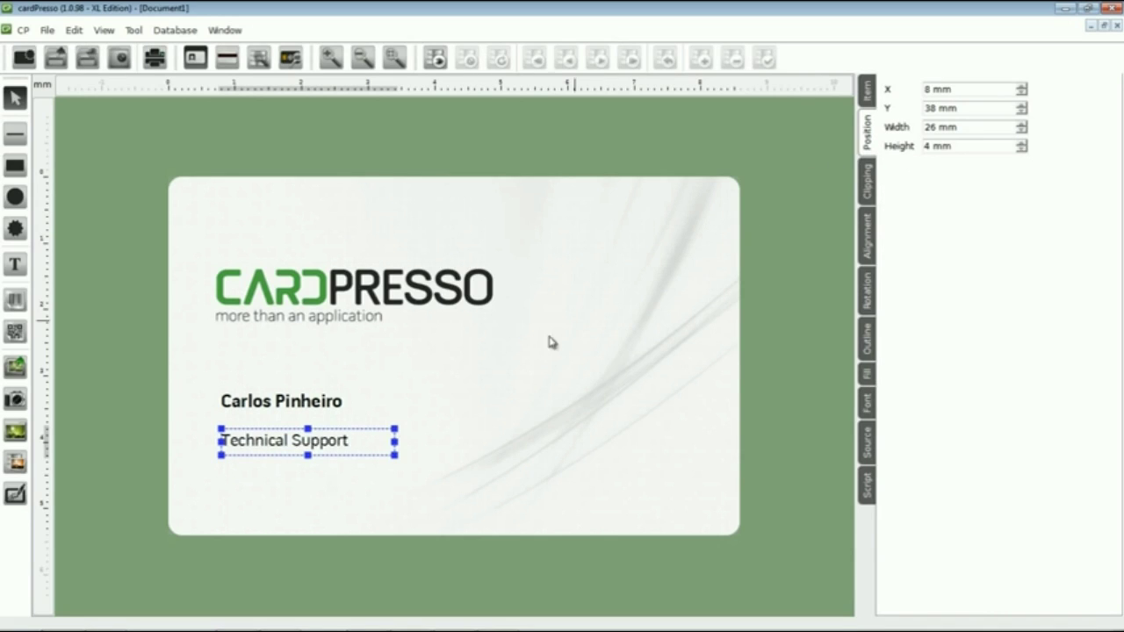
{"action": "left_click_drag", "start_coordinate": [338, 448], "coordinate": [336, 436]}
{"action": "key", "text": "Up"}
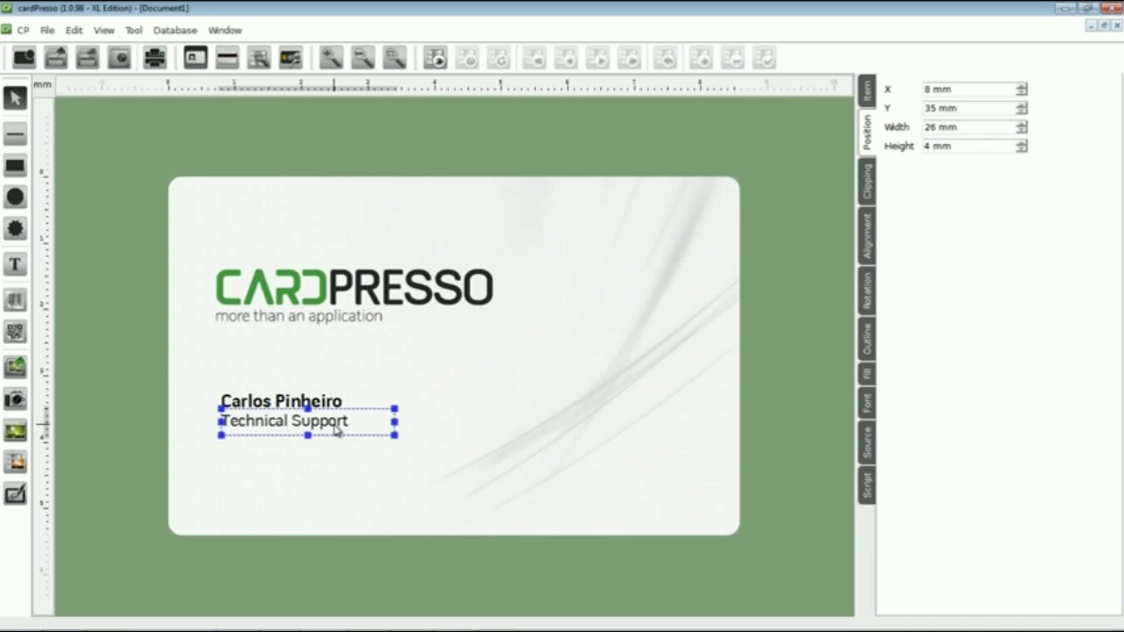
{"action": "left_click_drag", "start_coordinate": [394, 422], "coordinate": [368, 421]}
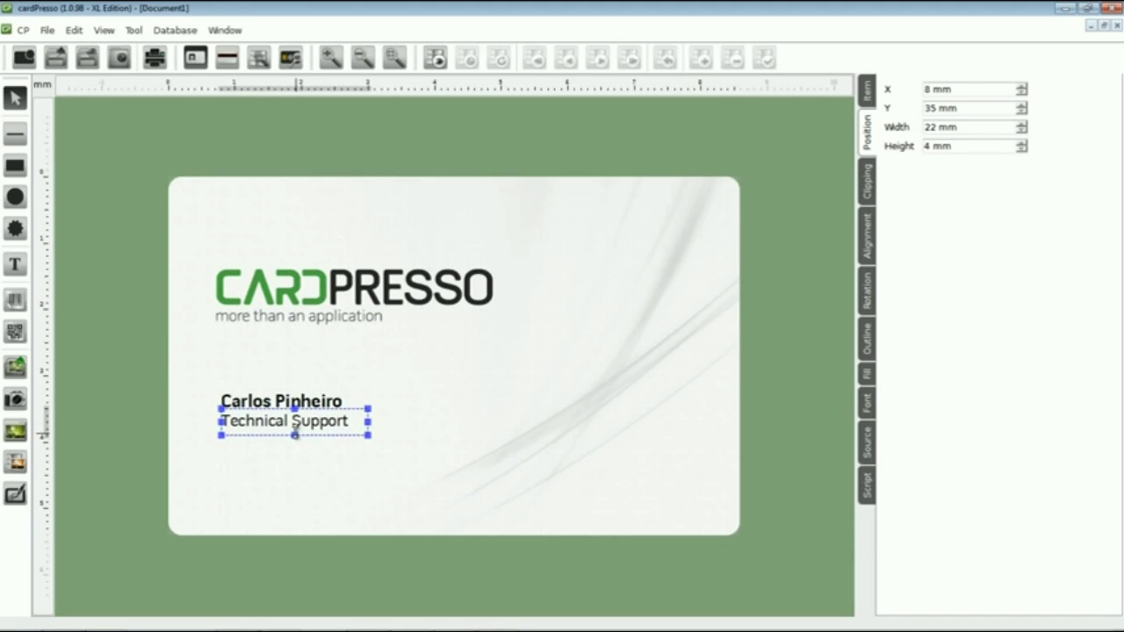
{"action": "left_click_drag", "start_coordinate": [295, 434], "coordinate": [295, 428]}
Add a 24×8 mm text box below the job title containing the phone number
{"action": "left_click", "coordinate": [395, 421]}
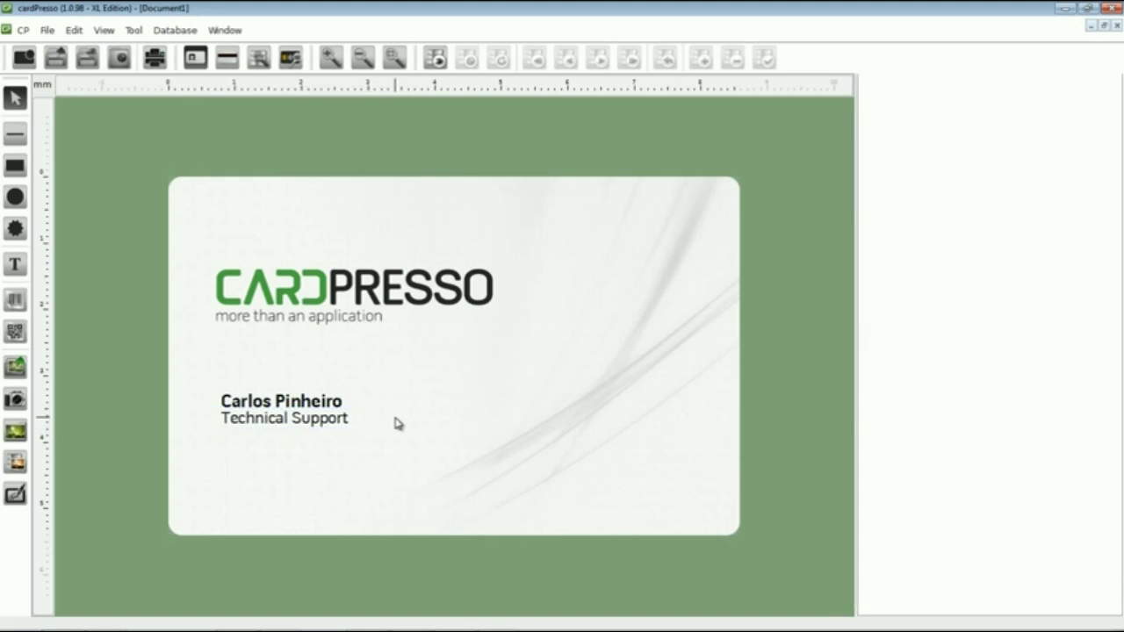
{"action": "left_click", "coordinate": [15, 265]}
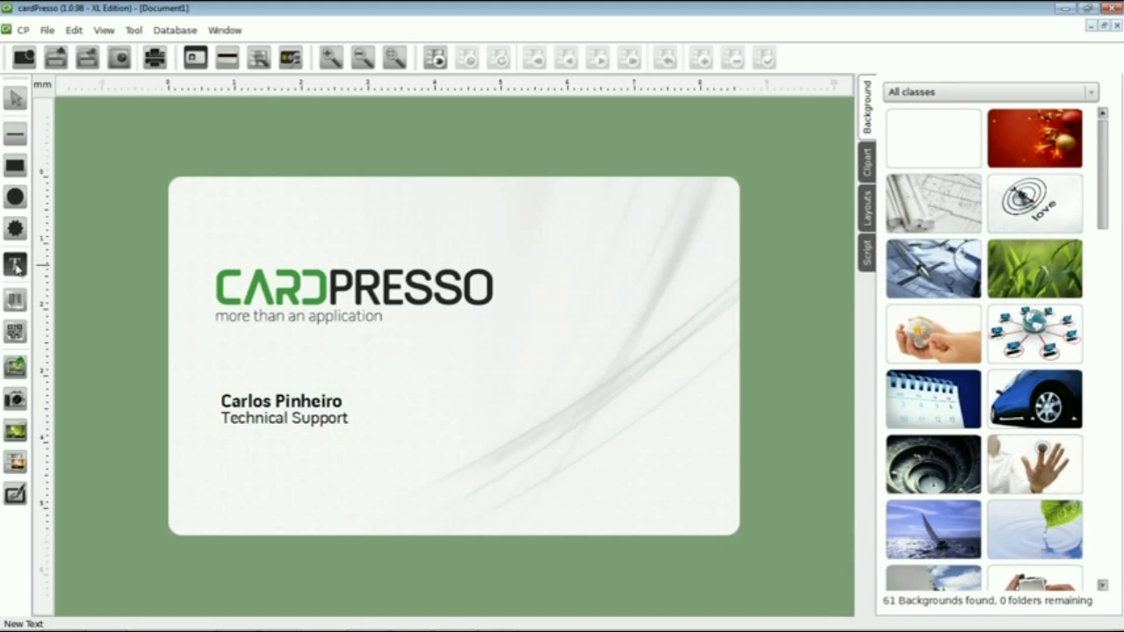
{"action": "left_click", "coordinate": [220, 454]}
{"action": "left_click_drag", "start_coordinate": [303, 496], "coordinate": [384, 518]}
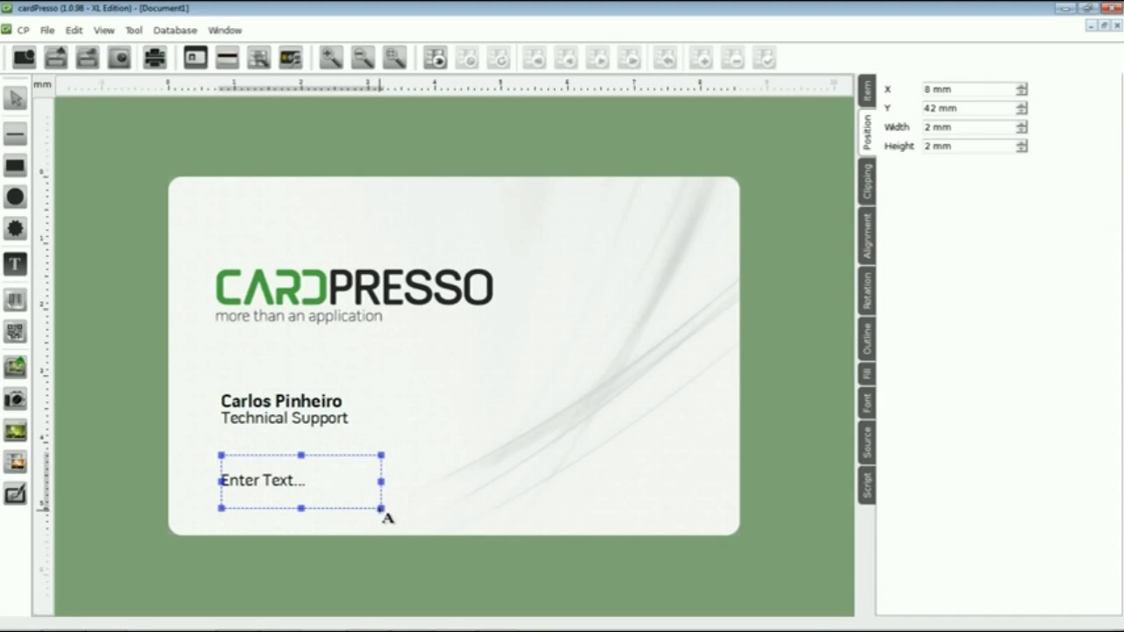
{"action": "double_click", "coordinate": [292, 489]}
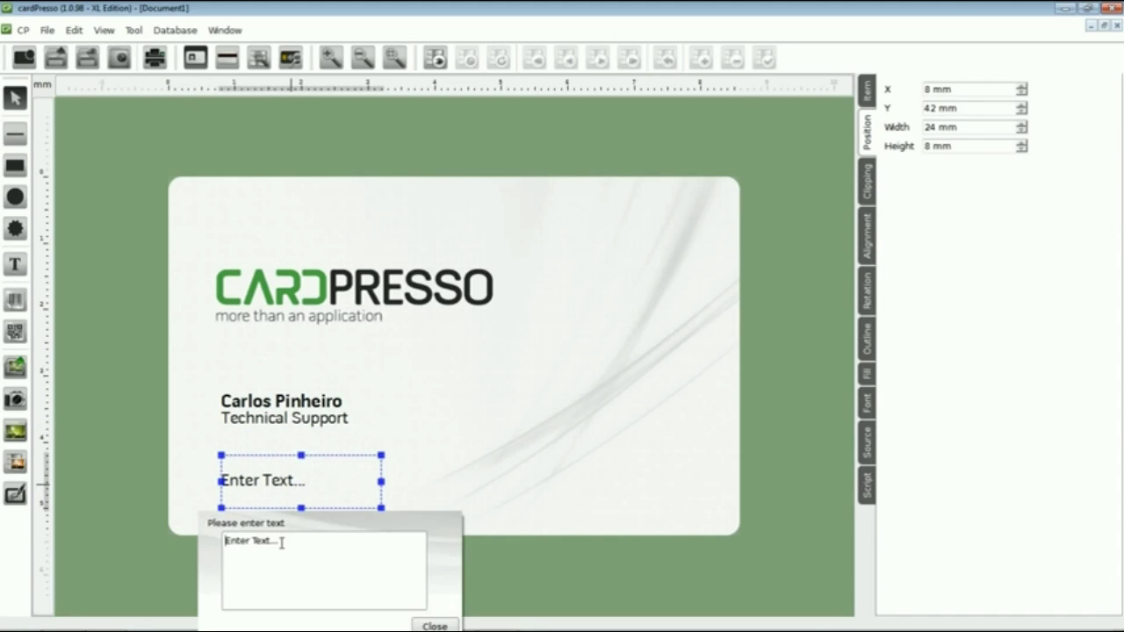
{"action": "left_click_drag", "start_coordinate": [281, 544], "coordinate": [183, 546]}
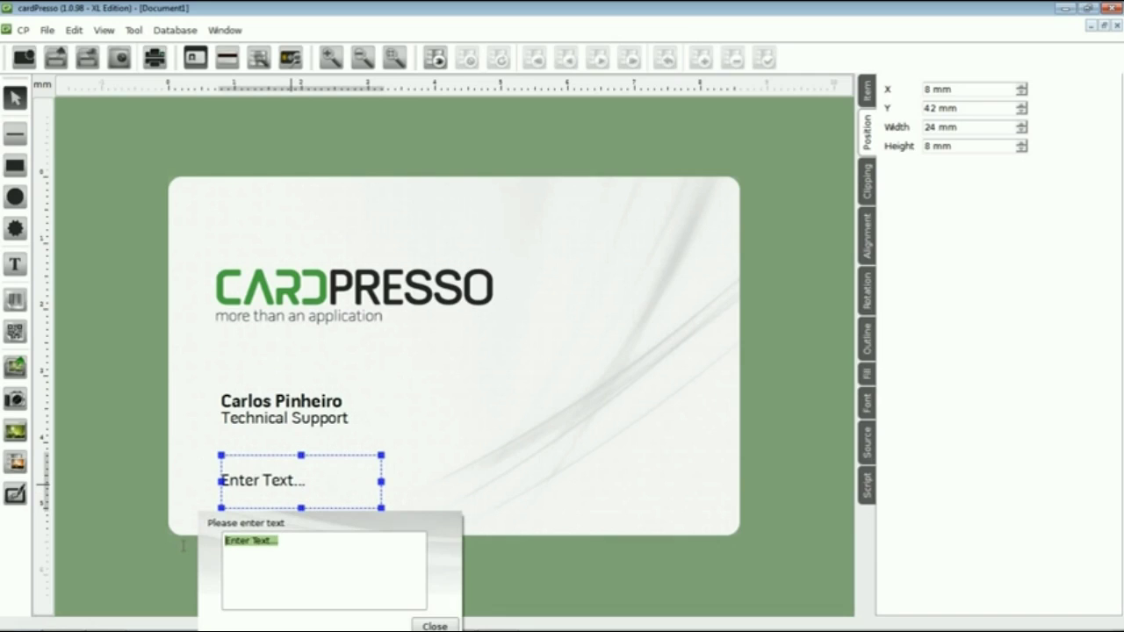
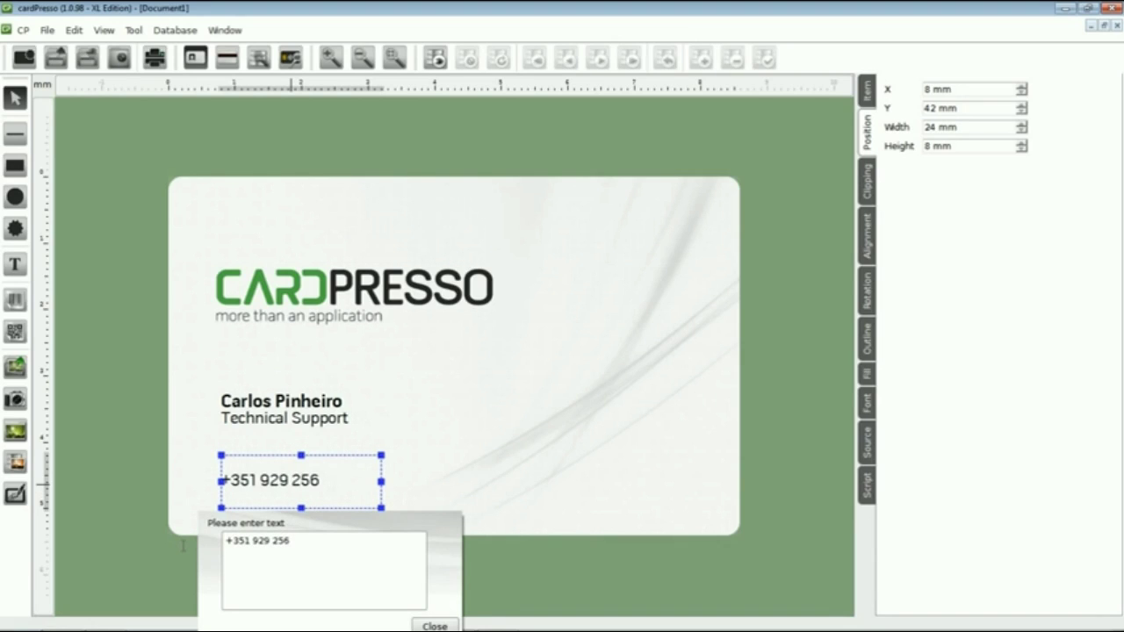
Add the e-mail address as a second line and resize the box to 29×6 mm at Y 43 mm
{"action": "key", "text": "Return"}
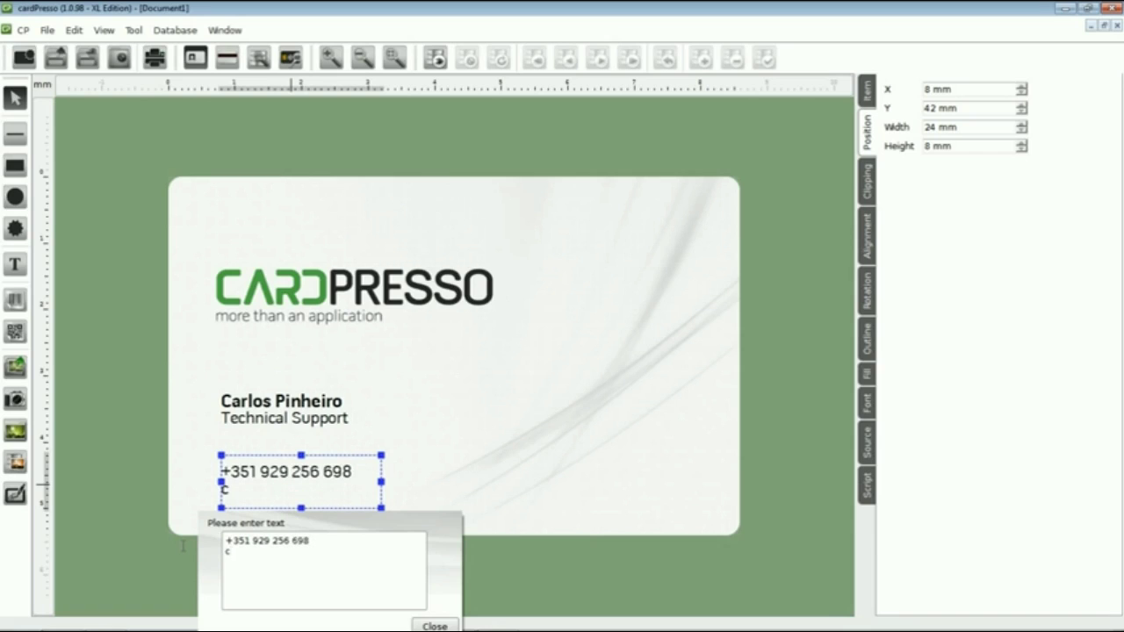
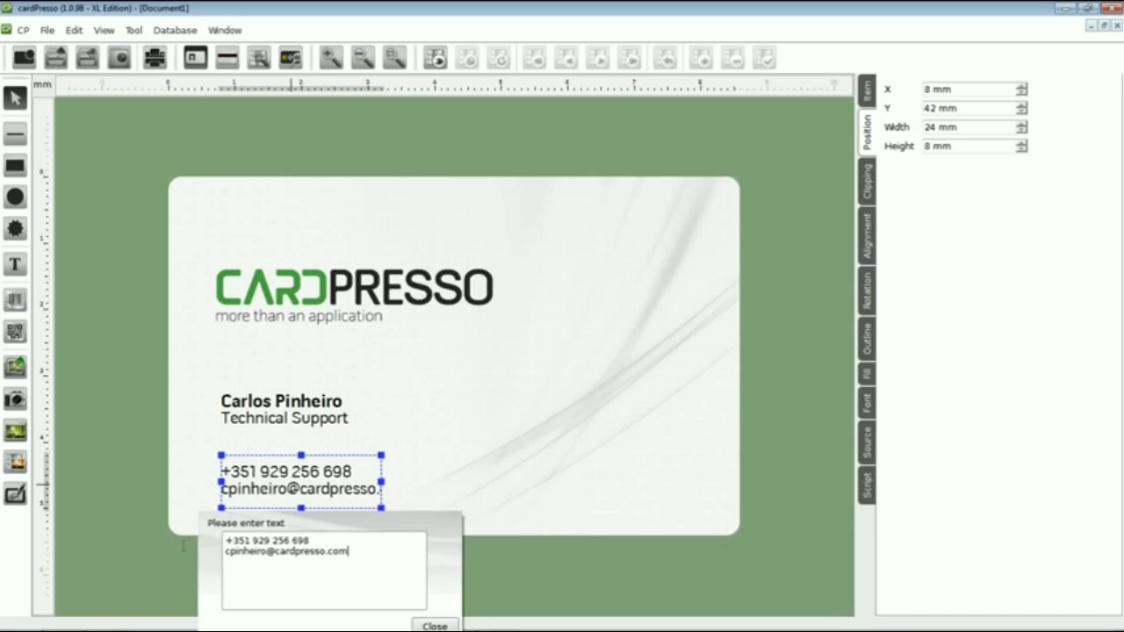
{"action": "left_click", "coordinate": [433, 626]}
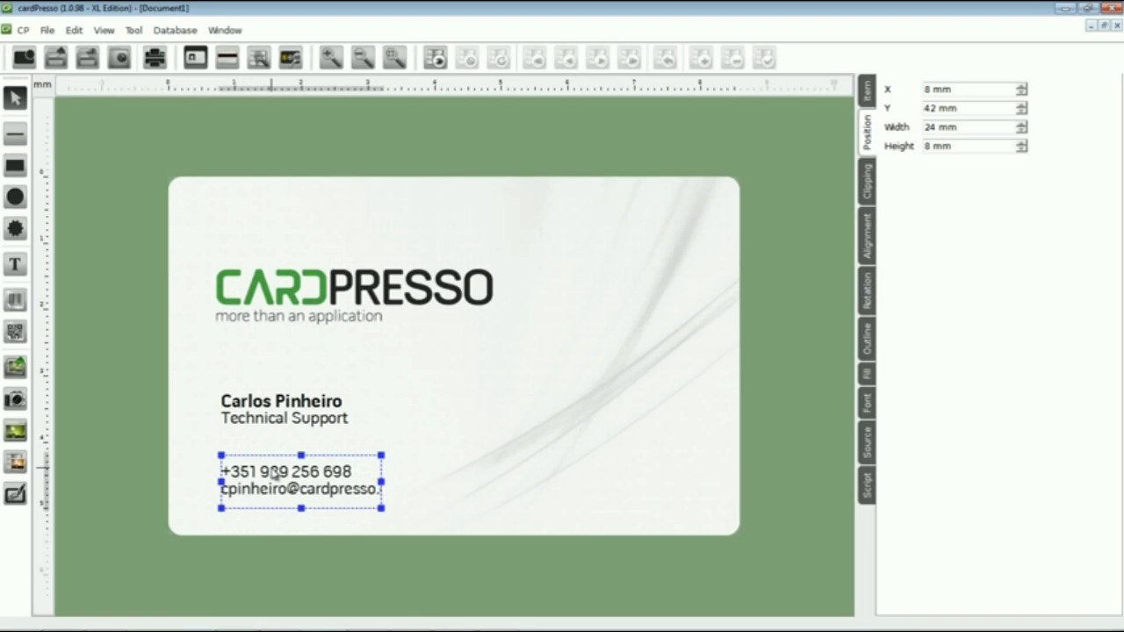
{"action": "left_click_drag", "start_coordinate": [274, 472], "coordinate": [277, 480]}
{"action": "left_click_drag", "start_coordinate": [381, 489], "coordinate": [415, 489]}
{"action": "left_click_drag", "start_coordinate": [317, 514], "coordinate": [317, 502]}
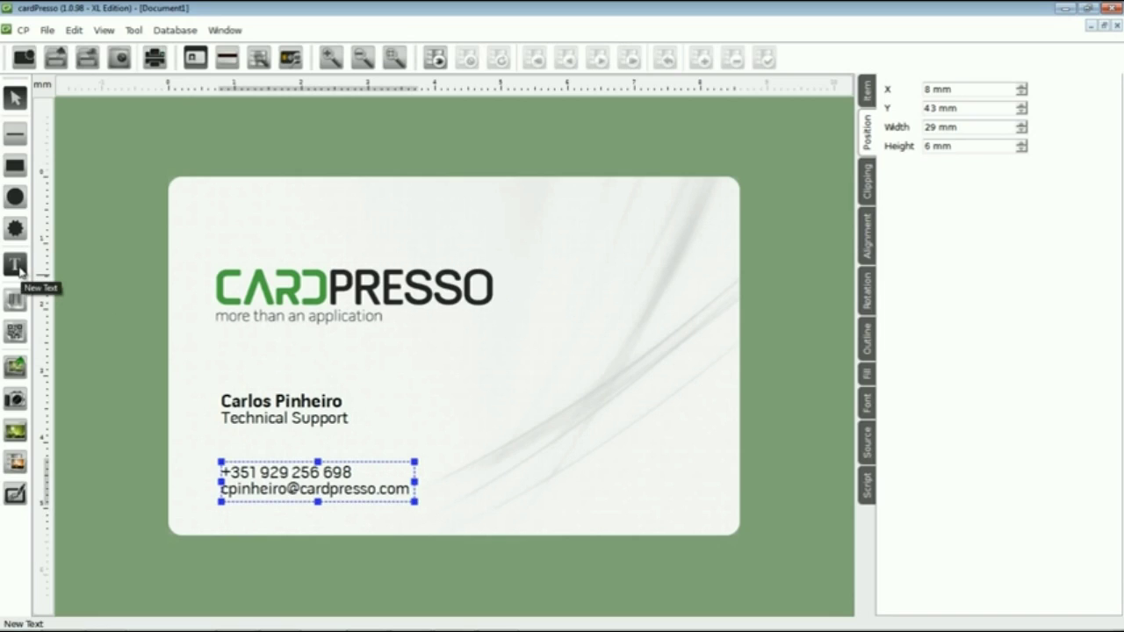
{"action": "left_click", "coordinate": [18, 269]}
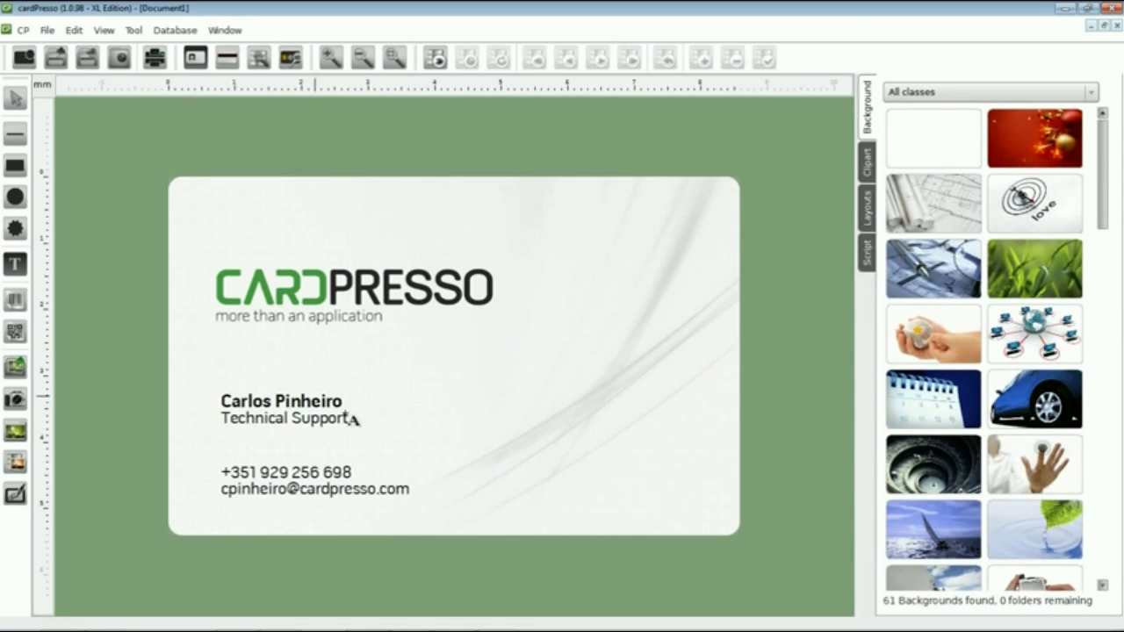
{"action": "left_click_drag", "start_coordinate": [513, 468], "coordinate": [696, 496]}
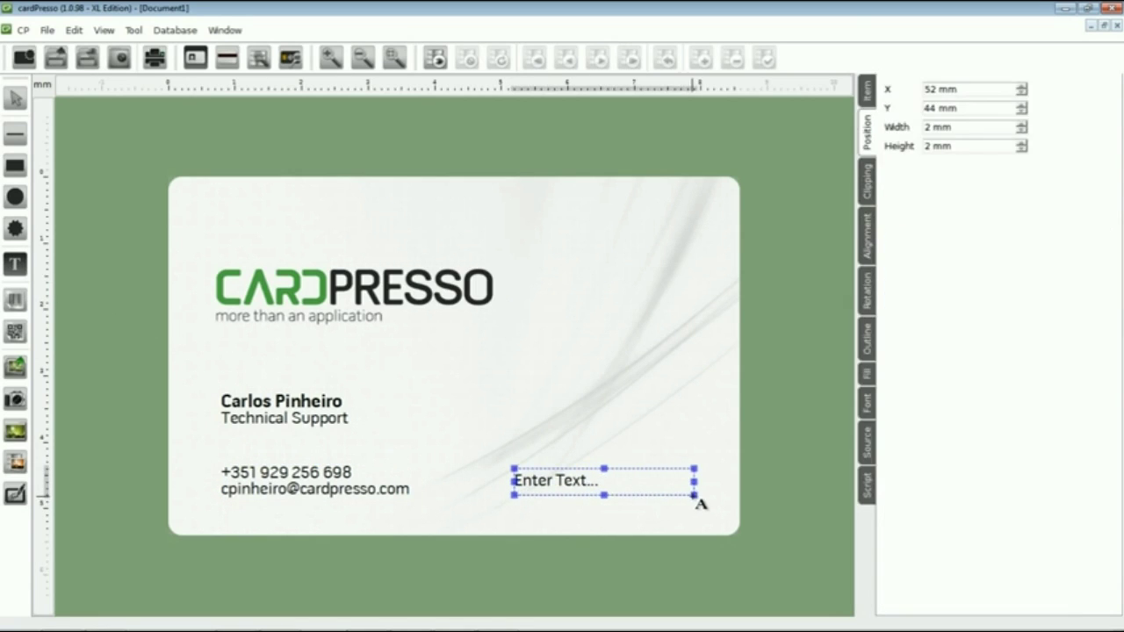
{"action": "double_click", "coordinate": [590, 489]}
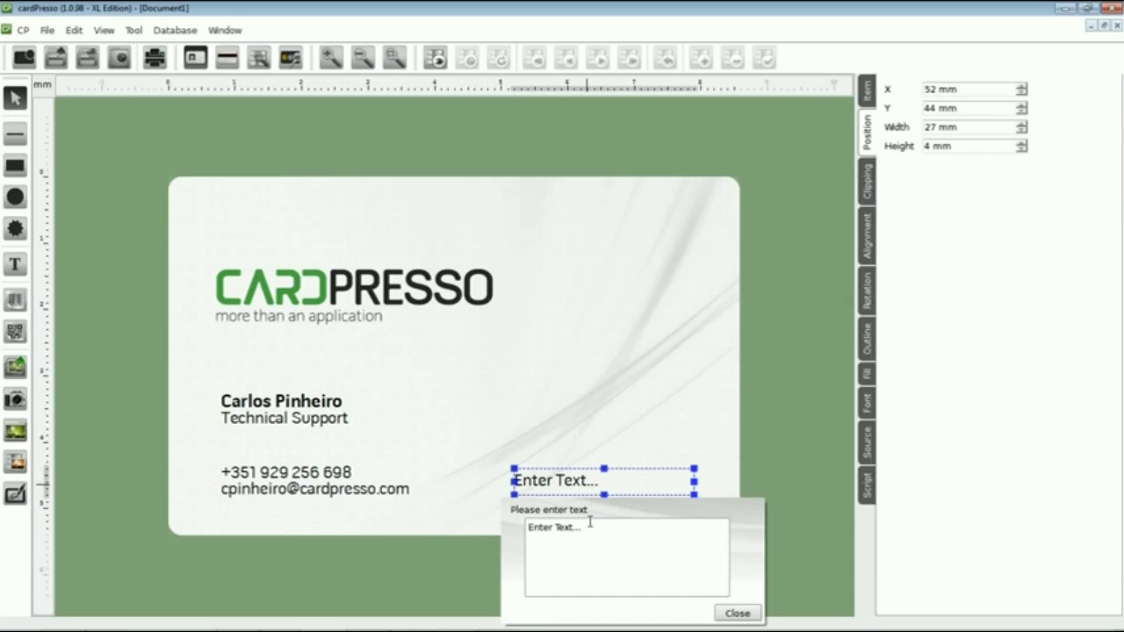
{"action": "left_click_drag", "start_coordinate": [581, 528], "coordinate": [495, 530]}
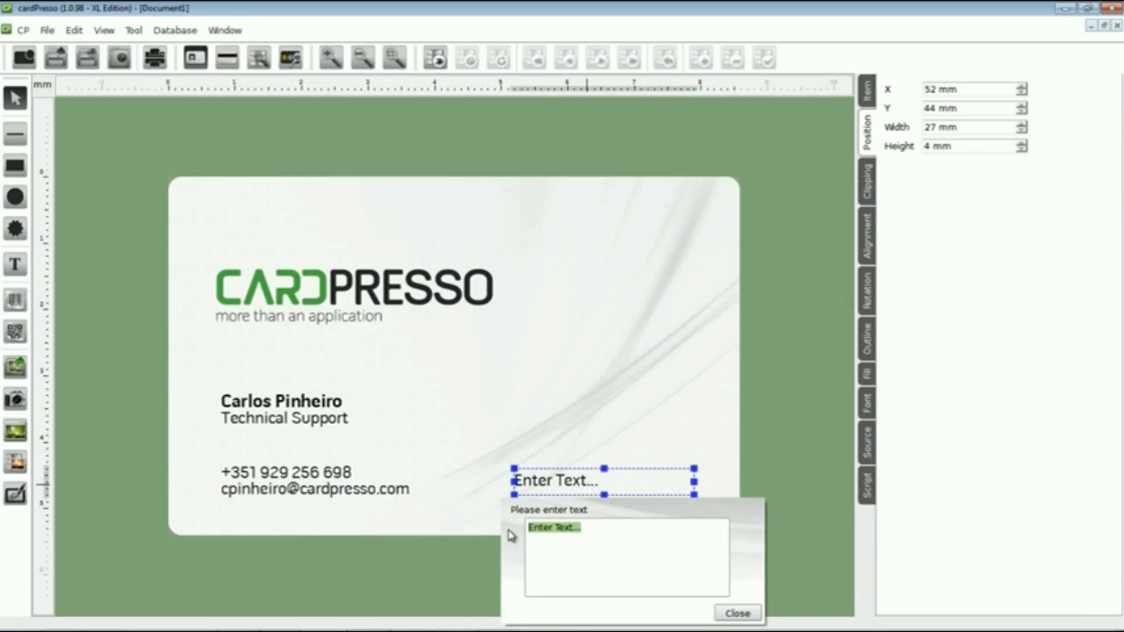
{"action": "type", "text": "www.card"}
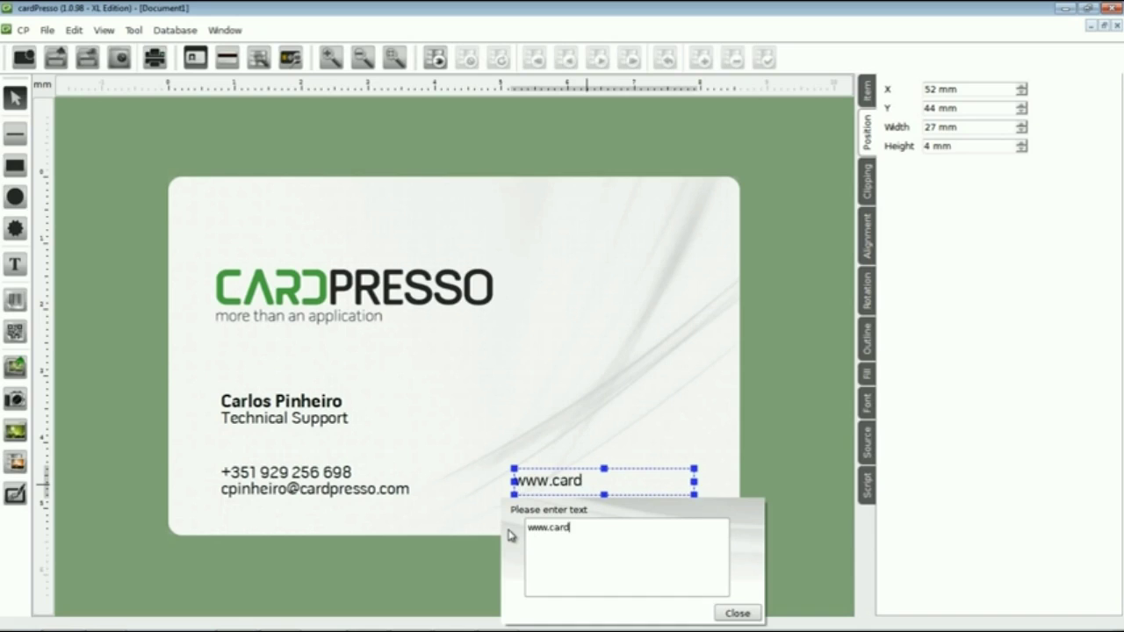
{"action": "type", "text": "presso.com"}
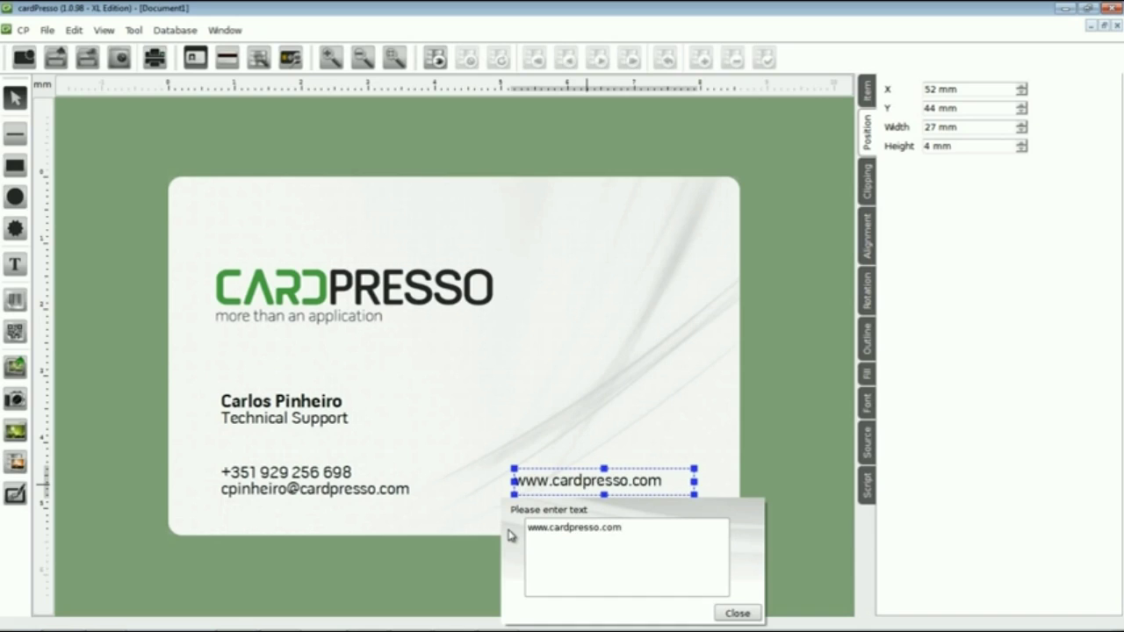
{"action": "left_click", "coordinate": [737, 614]}
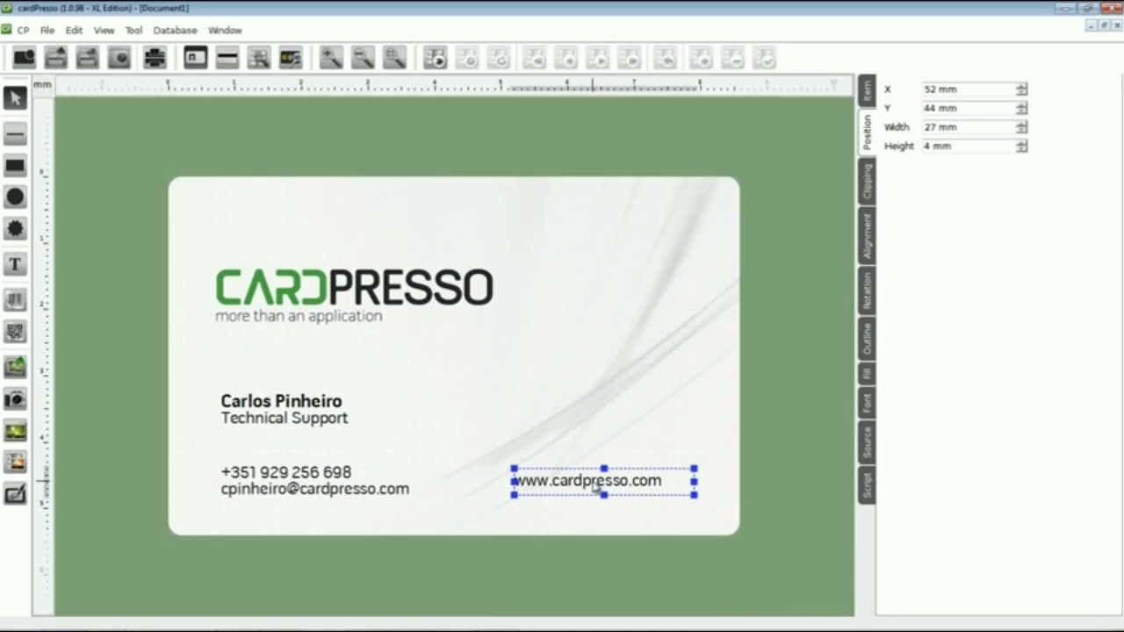
{"action": "left_click_drag", "start_coordinate": [595, 482], "coordinate": [576, 488]}
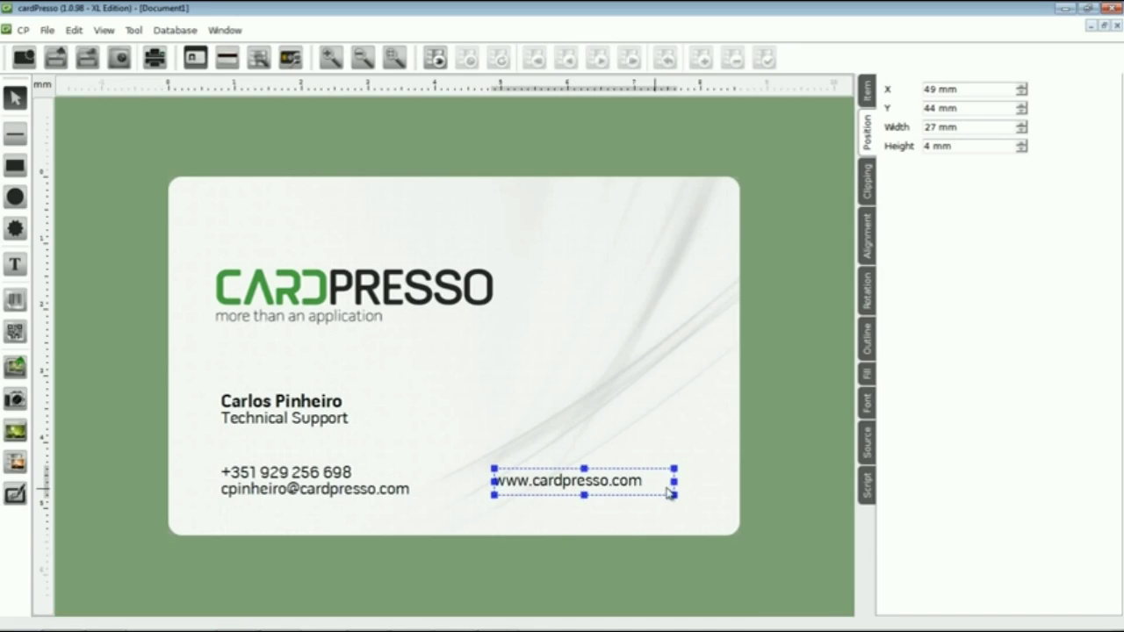
{"action": "left_click_drag", "start_coordinate": [674, 483], "coordinate": [690, 482]}
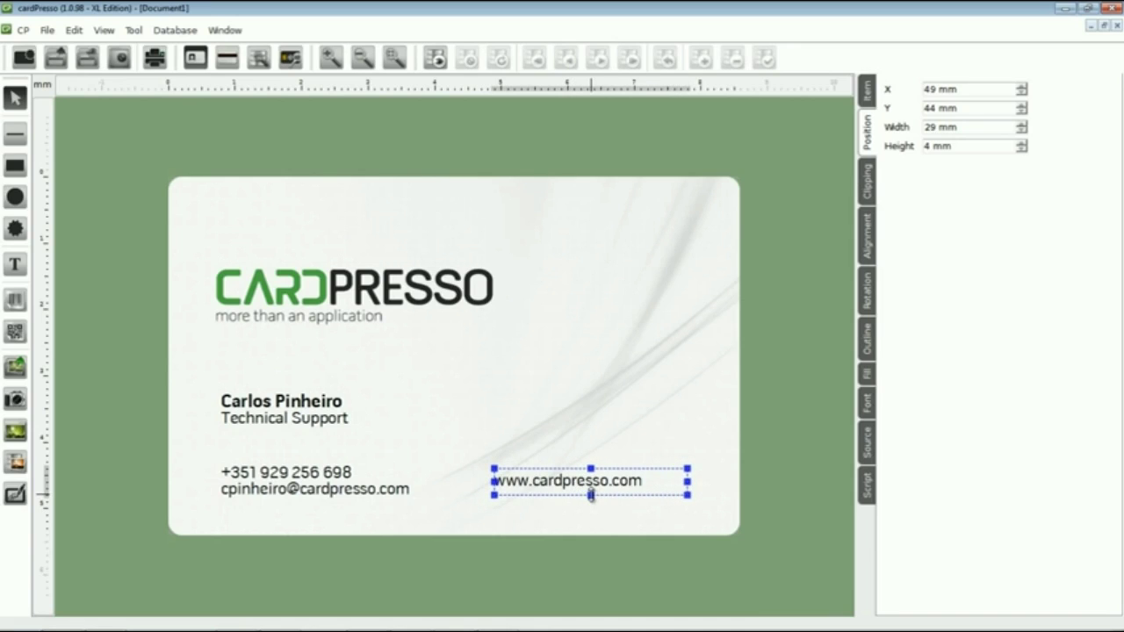
Set the website text to 8 pt bold
{"action": "left_click", "coordinate": [866, 414]}
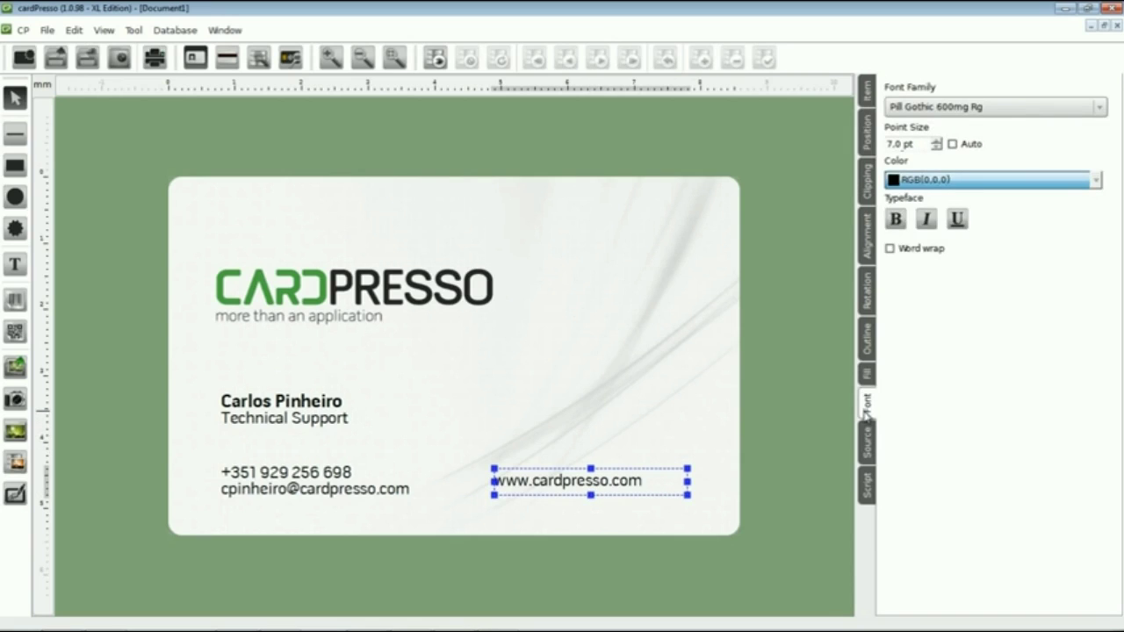
{"action": "left_click", "coordinate": [937, 139]}
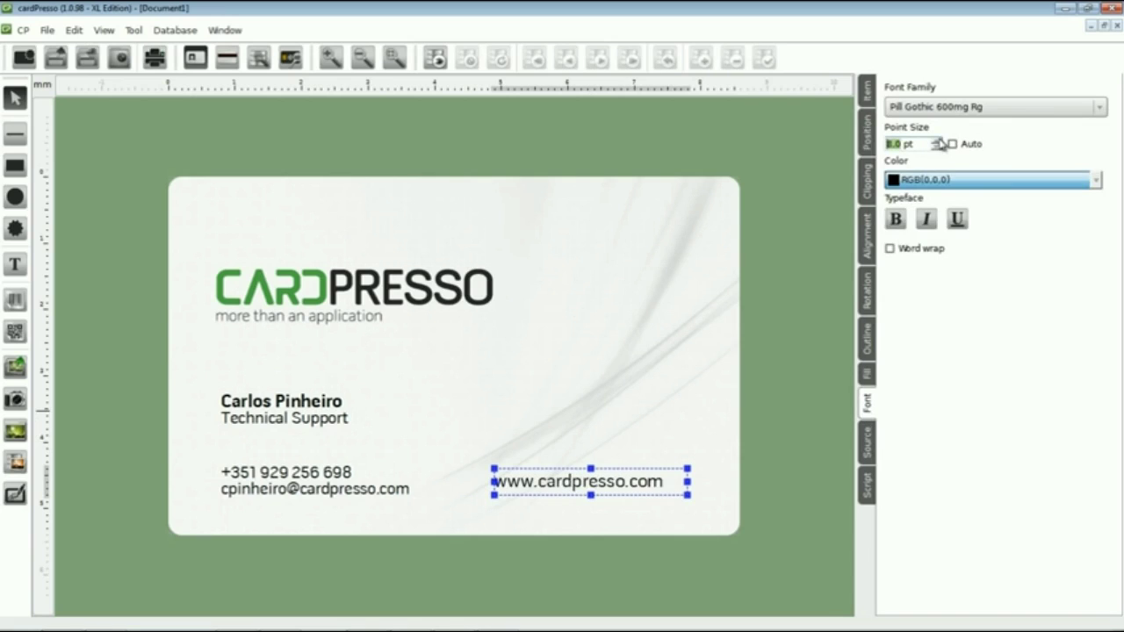
{"action": "left_click", "coordinate": [895, 218]}
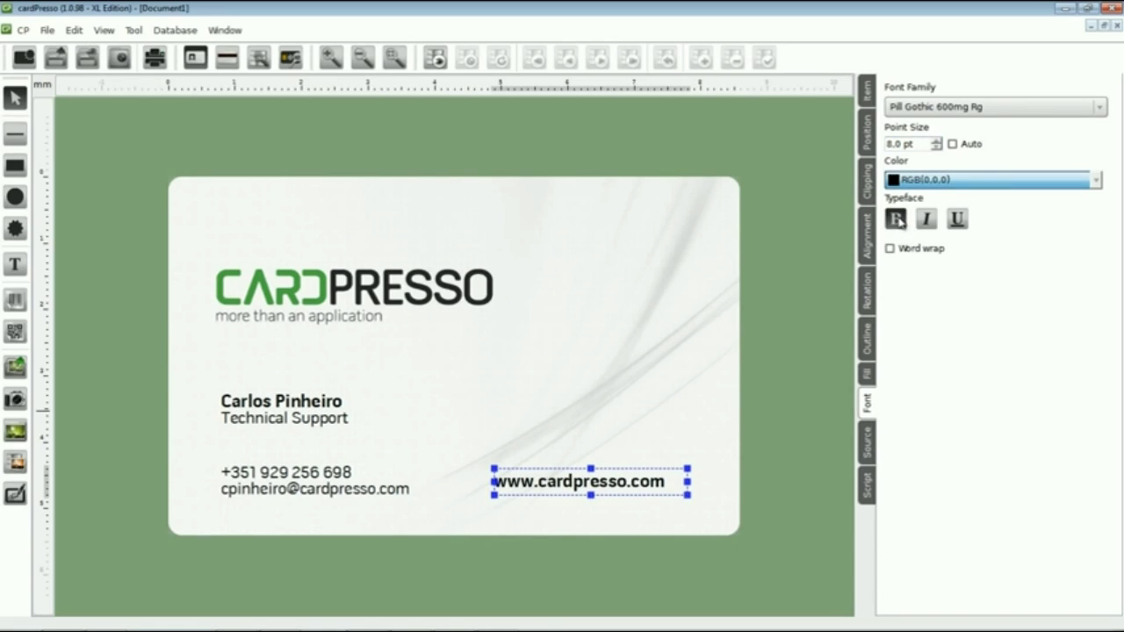
{"action": "left_click", "coordinate": [611, 423]}
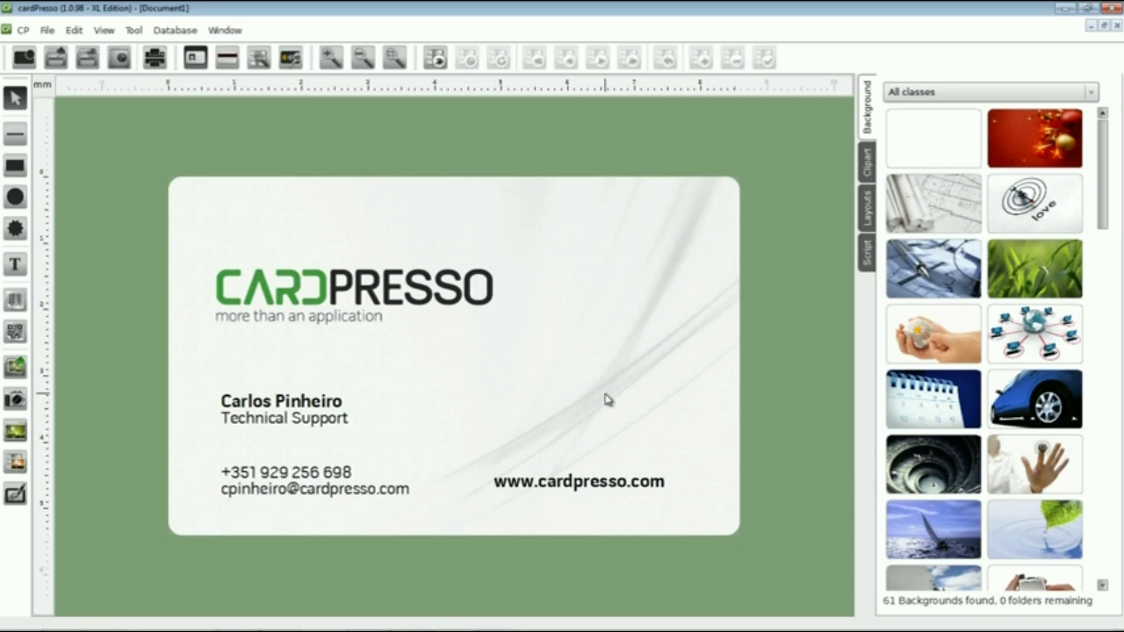
Save the card as 'Card Tutorial 2' in the My Cards folder
{"action": "key", "text": "ctrl+s"}
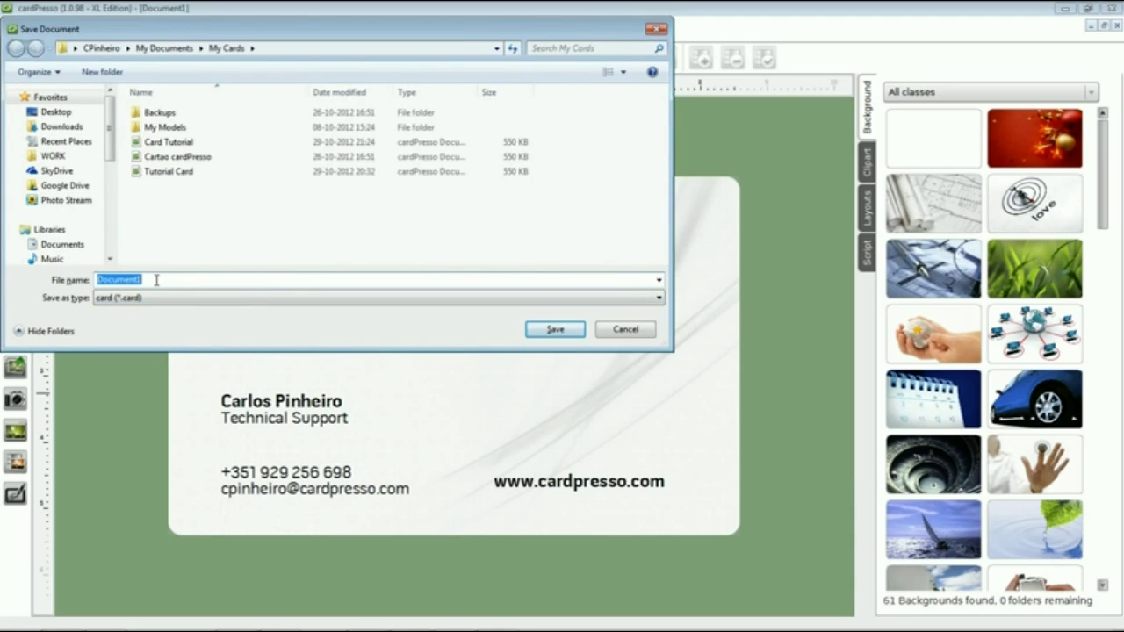
{"action": "type", "text": "Card"}
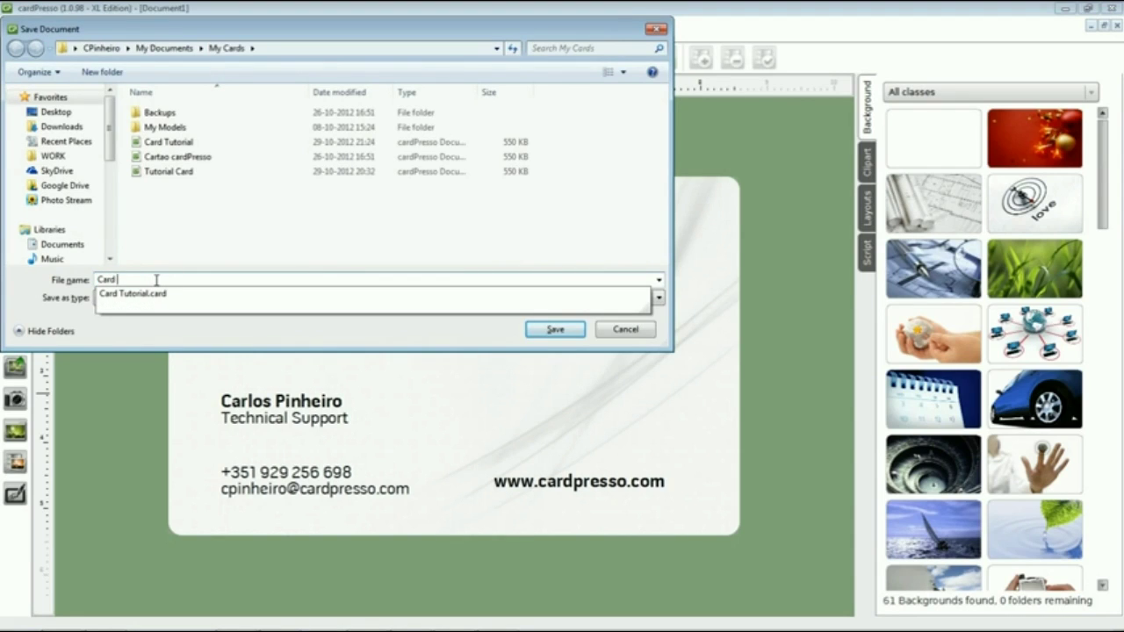
{"action": "type", "text": " Tutorial 2"}
{"action": "left_click", "coordinate": [544, 332]}
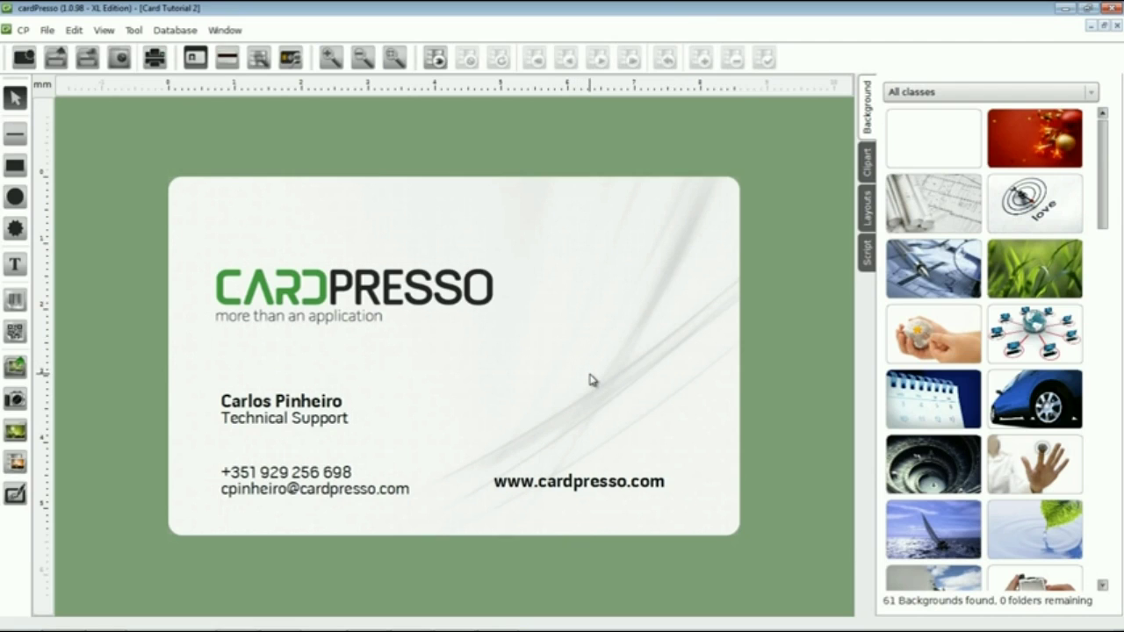
{"action": "key", "text": "ctrl+p"}
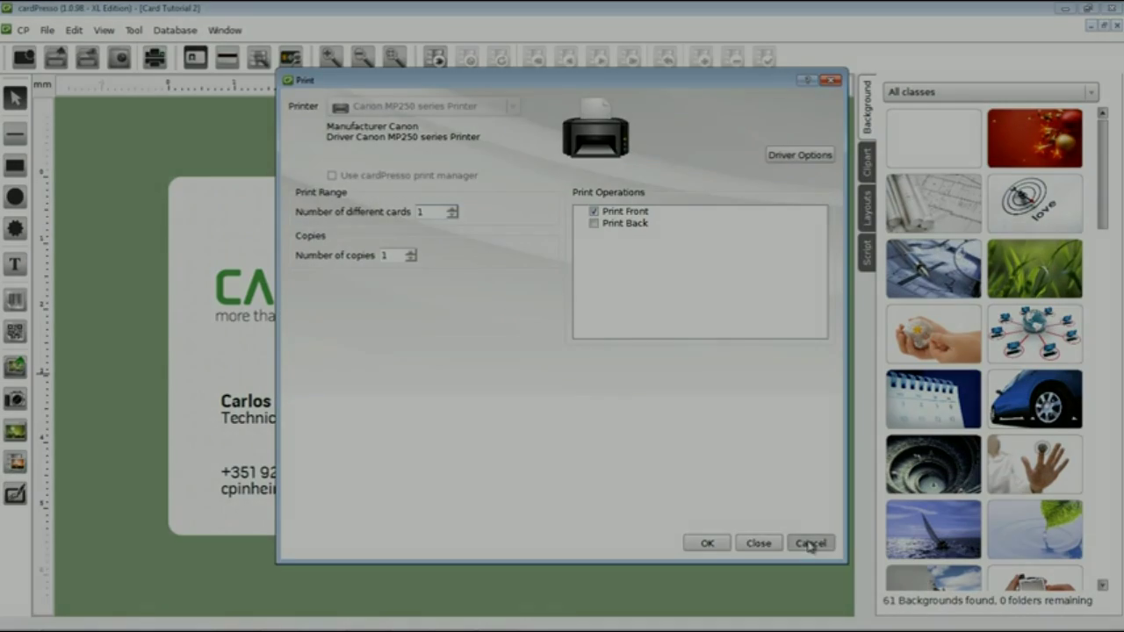
{"action": "left_click", "coordinate": [810, 542]}
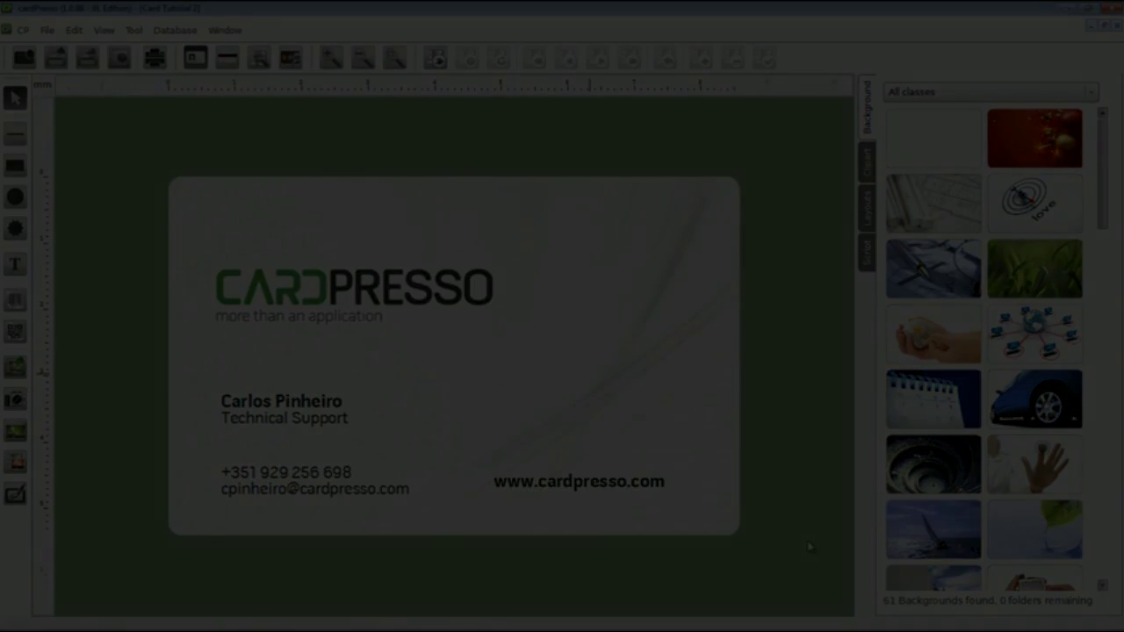